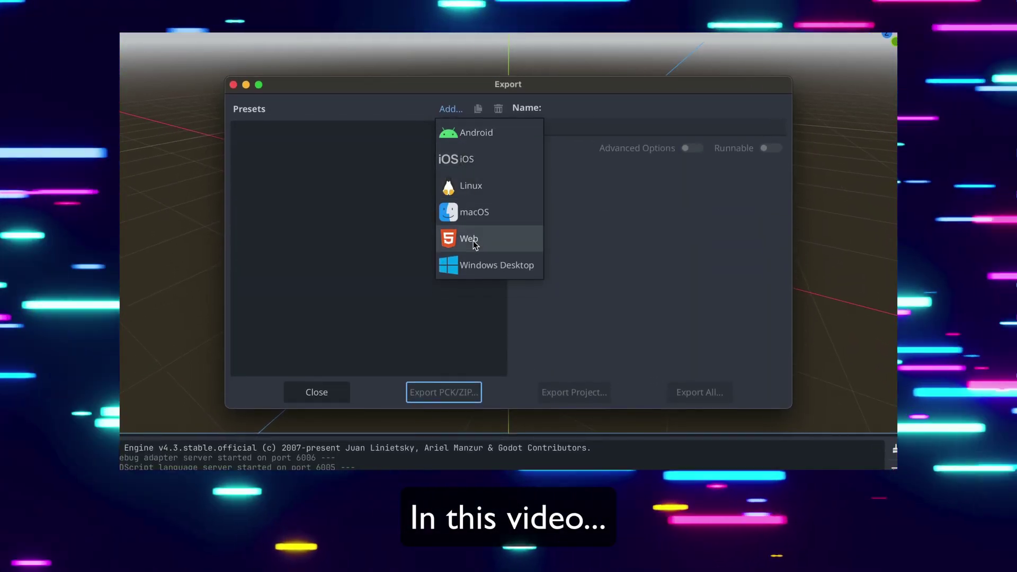
- Leave the itch.io pirate game page for Godot's Asset Library, searching 'kenney' to list the Starter Kits
click(475, 239)
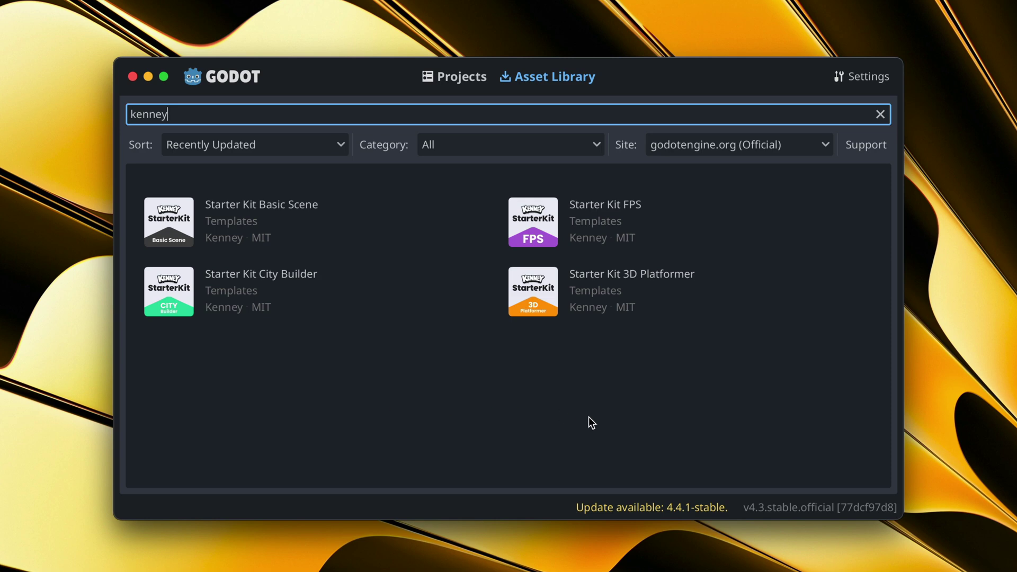
- Download the Starter Kit City Builder template and lay two straight road tiles
click(265, 277)
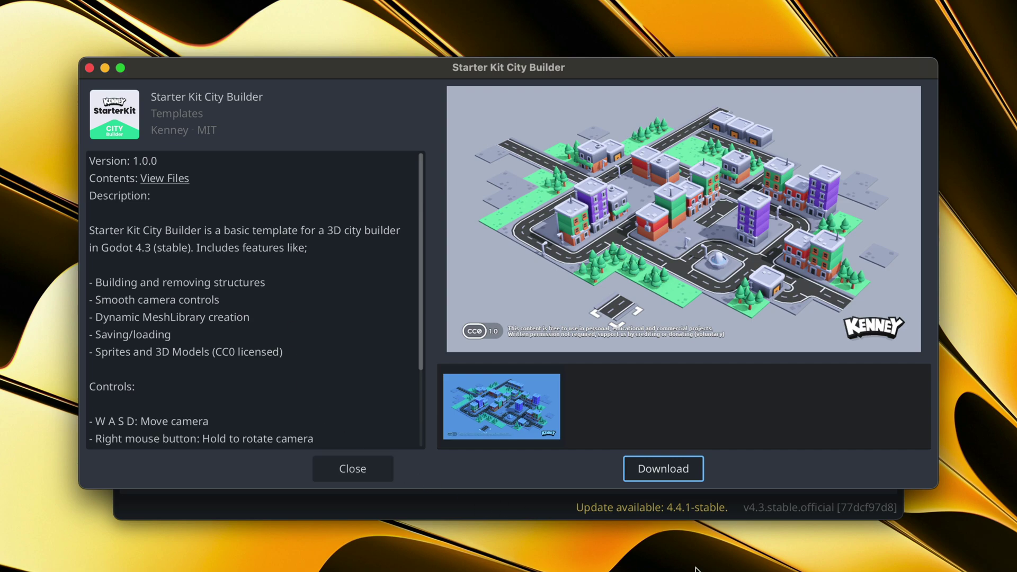
click(679, 464)
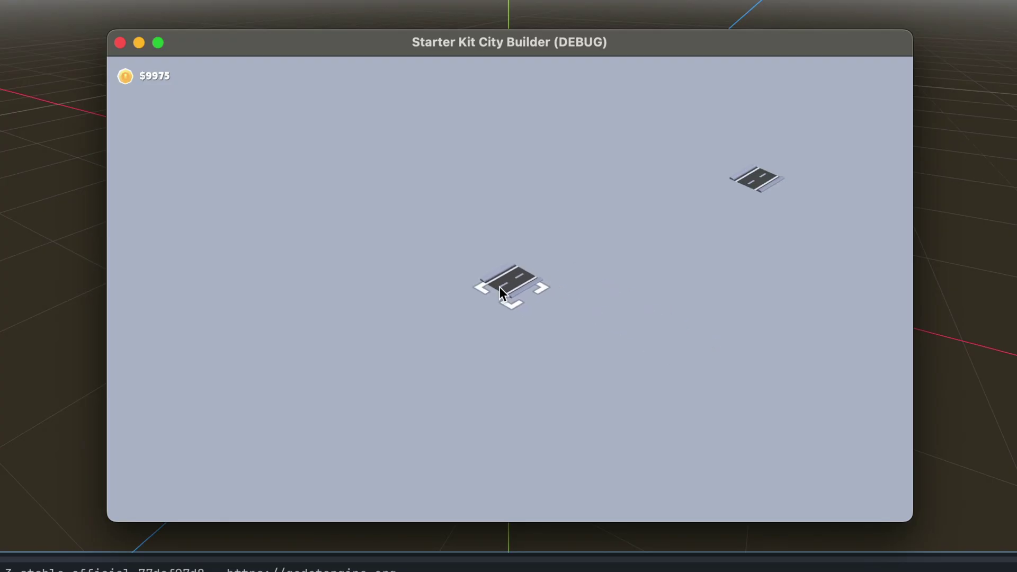
click(506, 290)
click(476, 297)
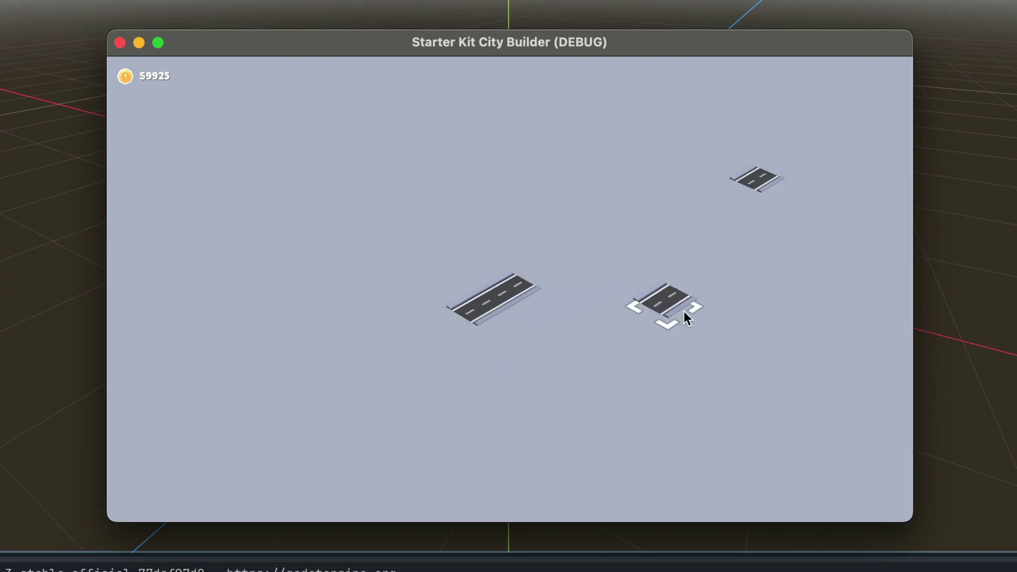
- Add a curved road, a fountain and a red building, cycling structures with E
key(e)
click(574, 279)
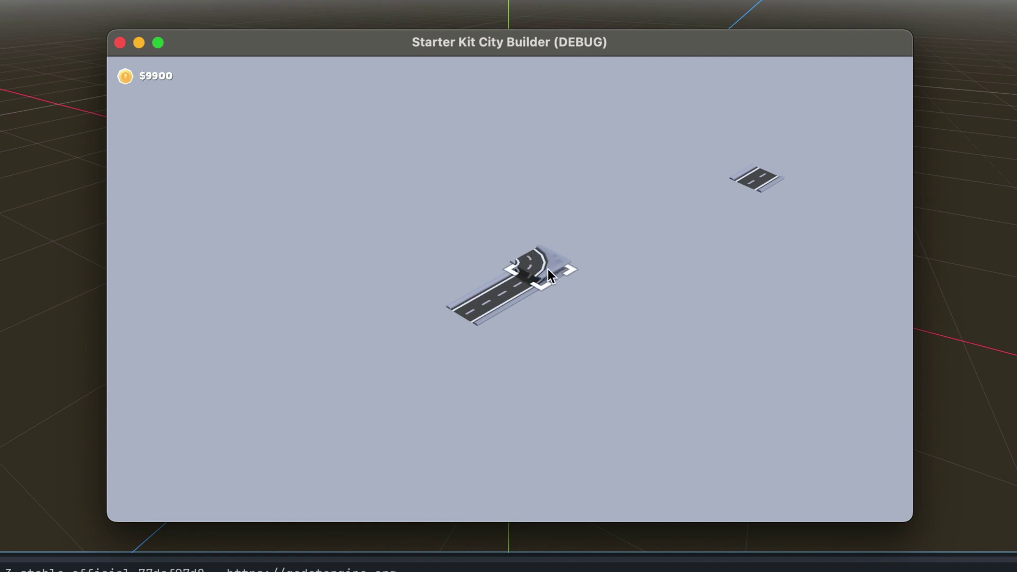
key(e)
key(e)
key(e)
click(569, 247)
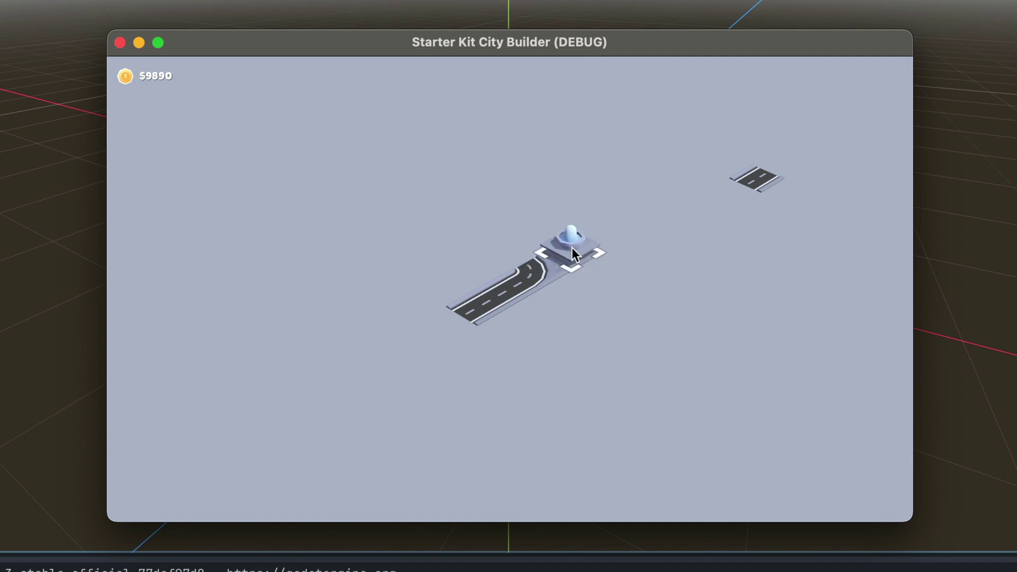
key(e)
click(548, 232)
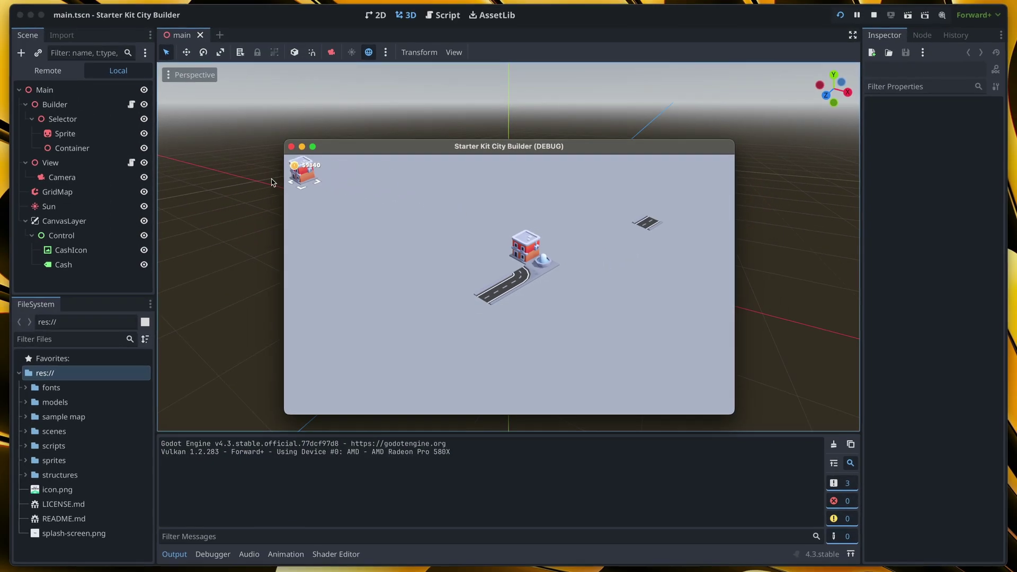
- Close the running game and switch the renderer from Forward+ to Mobile with Save & Restart
click(120, 42)
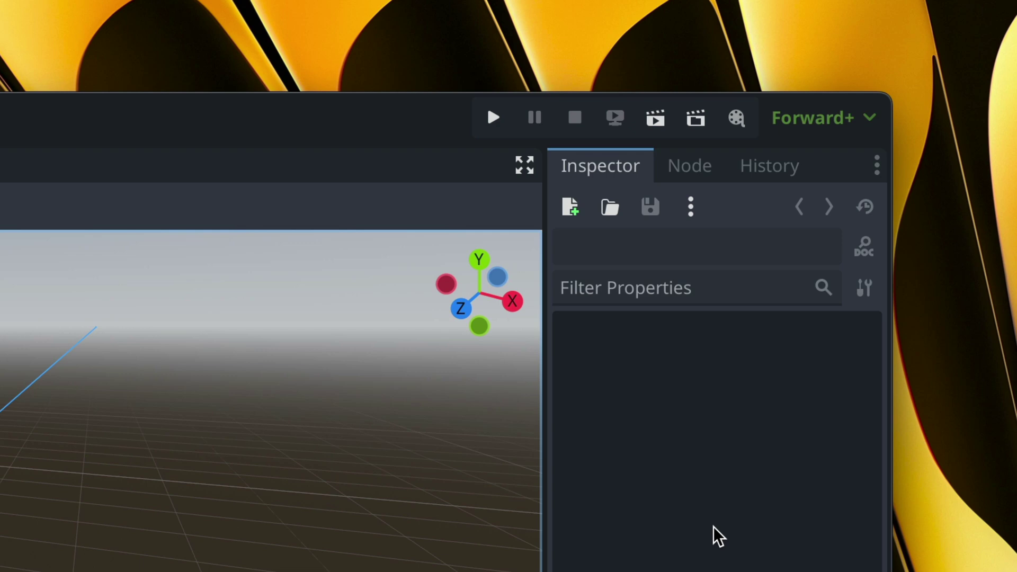
click(846, 128)
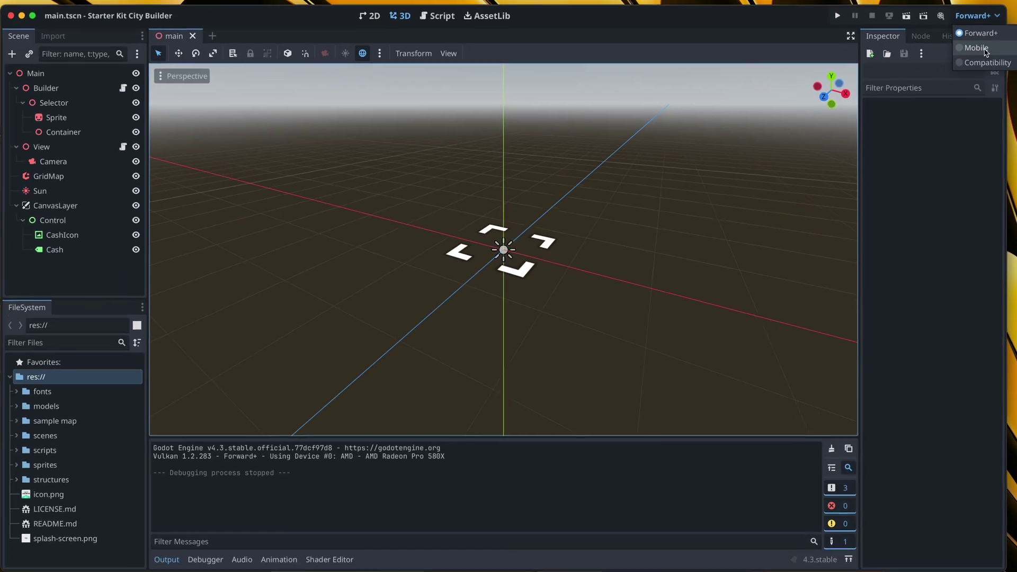
click(821, 192)
click(552, 317)
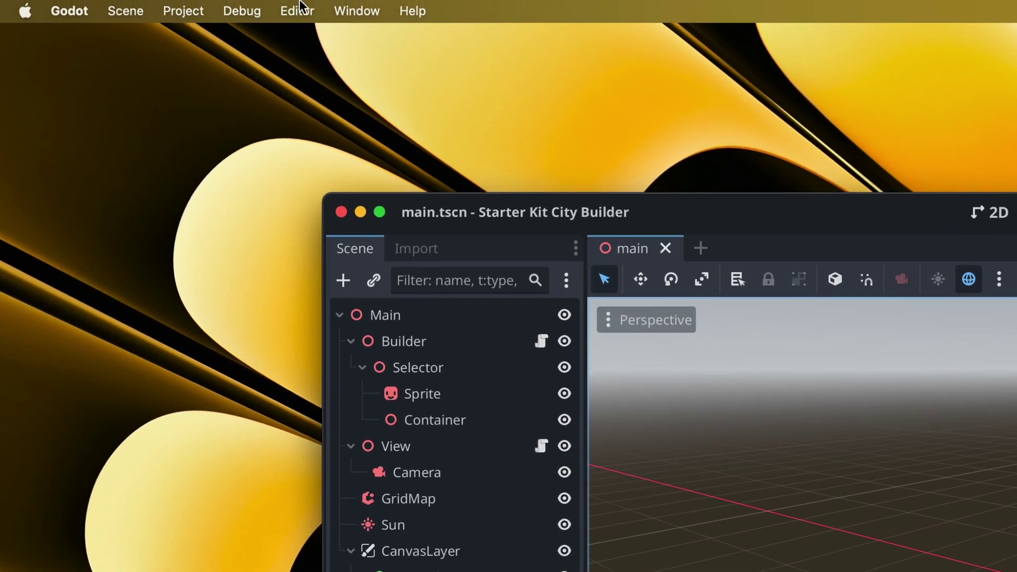
- Download and install the 4.3.stable export templates from the Official GitHub Releases mirror
click(300, 9)
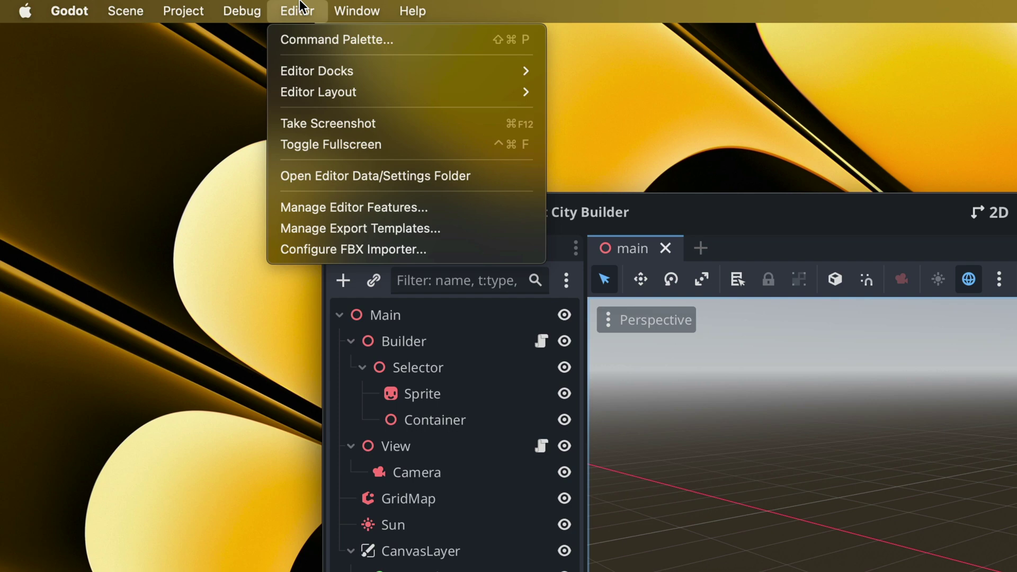
click(403, 228)
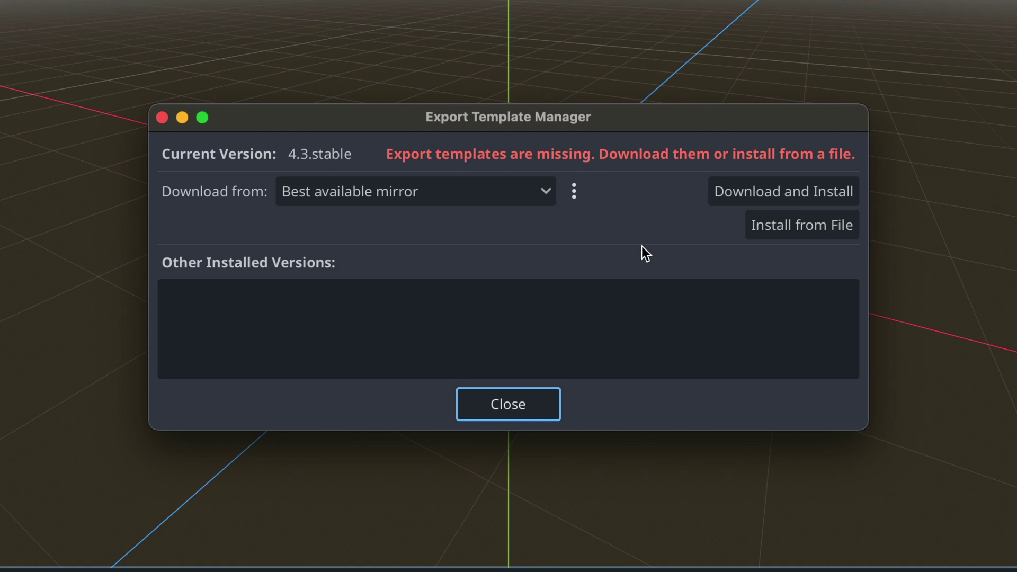
click(388, 197)
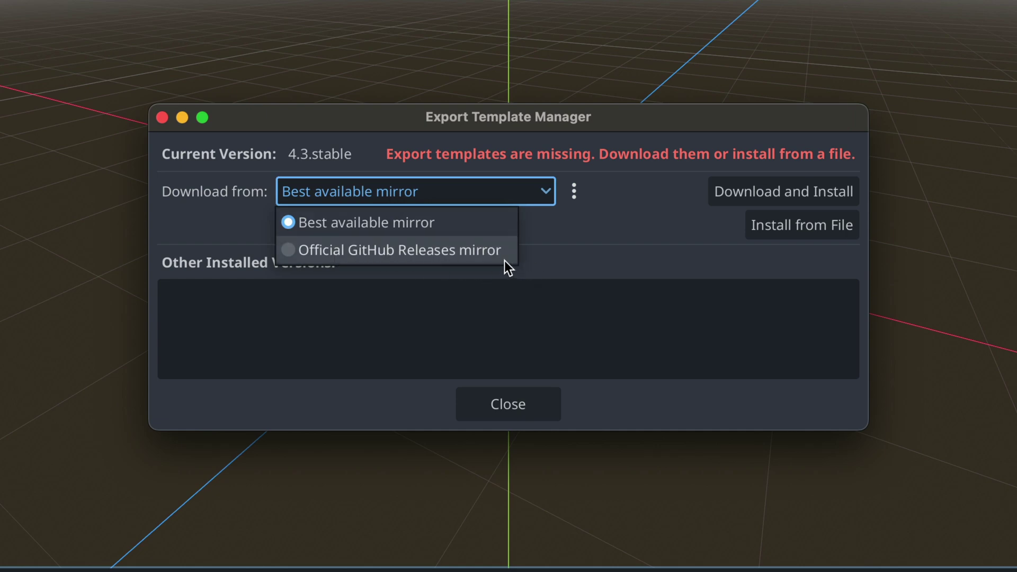
click(445, 256)
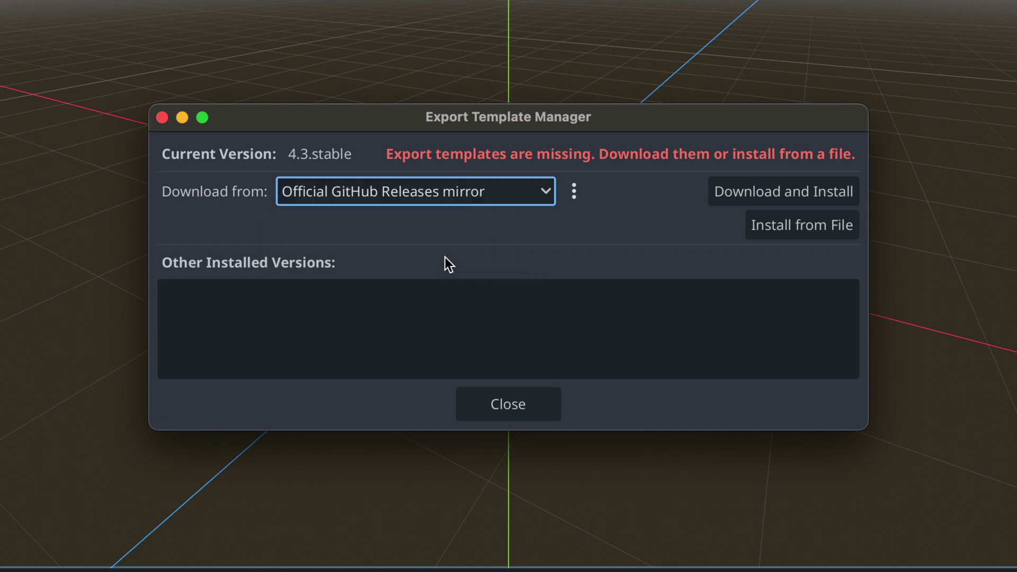
click(736, 194)
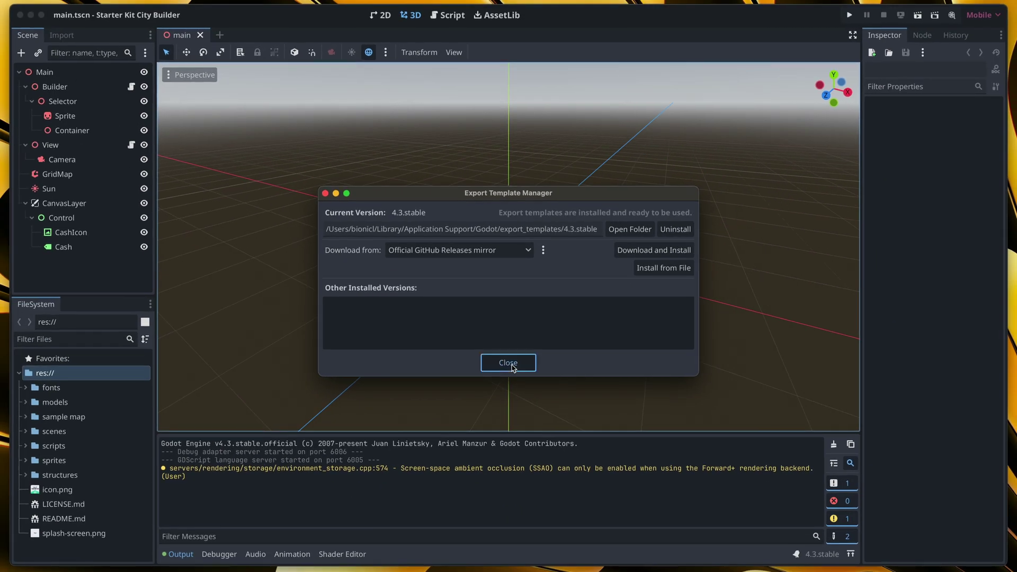
- Add a Web (Runnable) export preset and bring up the Export Project save dialog
click(508, 438)
click(169, 9)
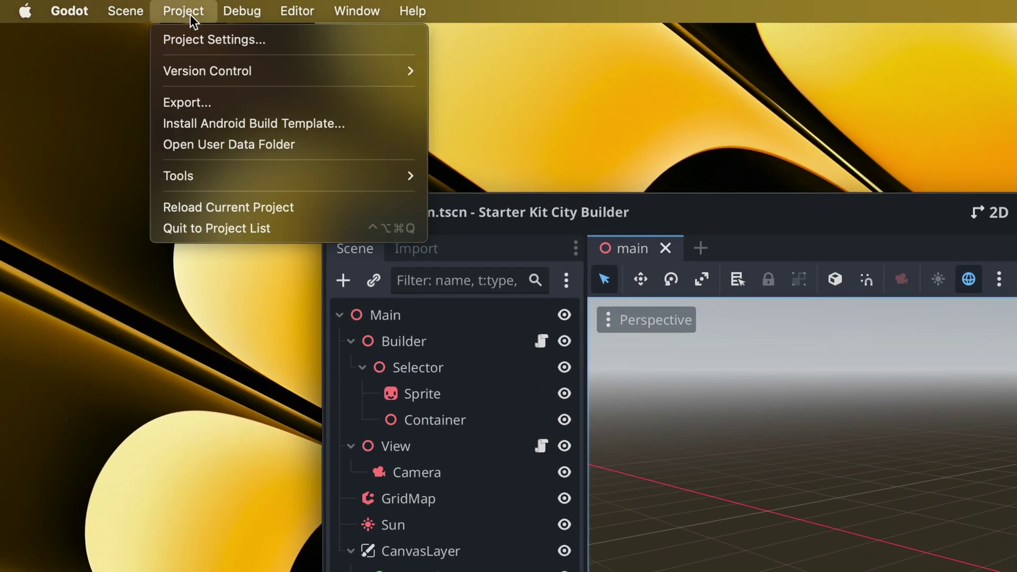
click(206, 101)
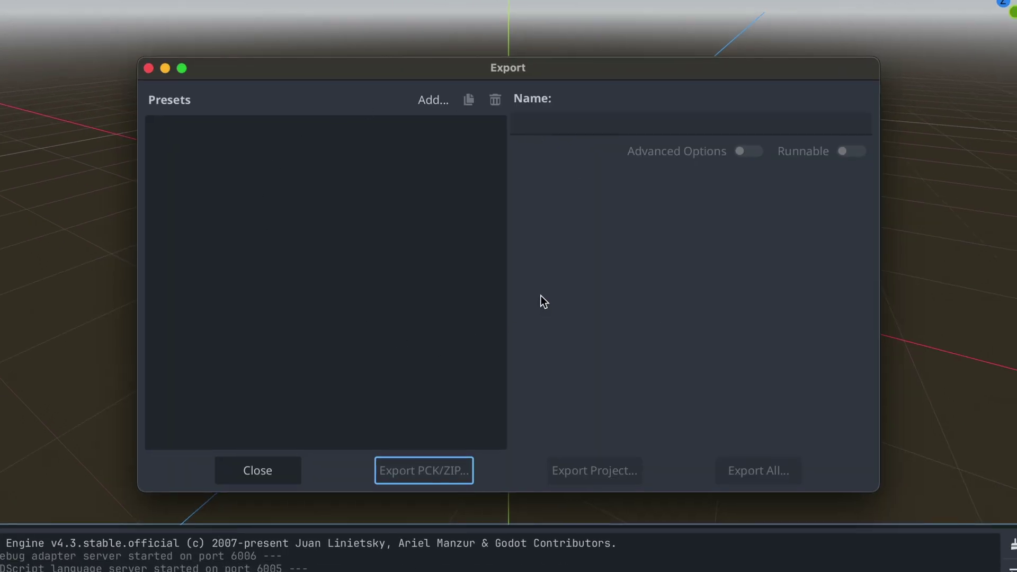
click(424, 101)
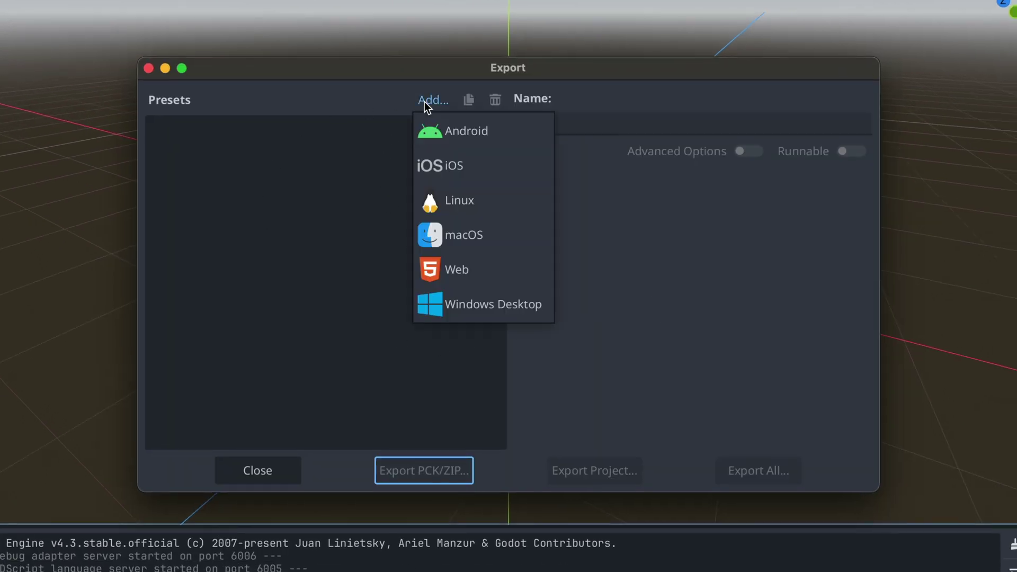
click(462, 272)
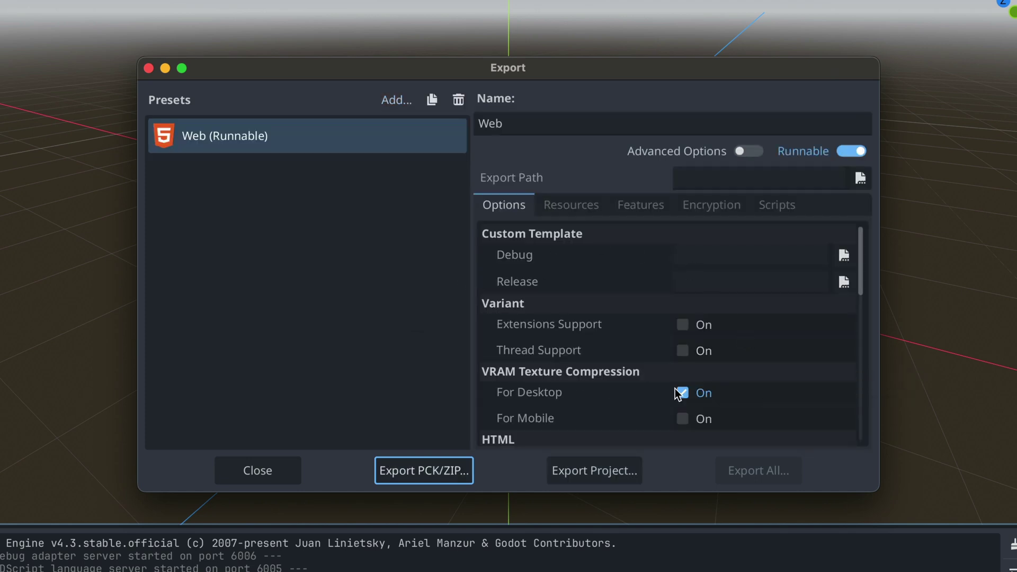
drag(858, 273, 868, 229)
click(552, 475)
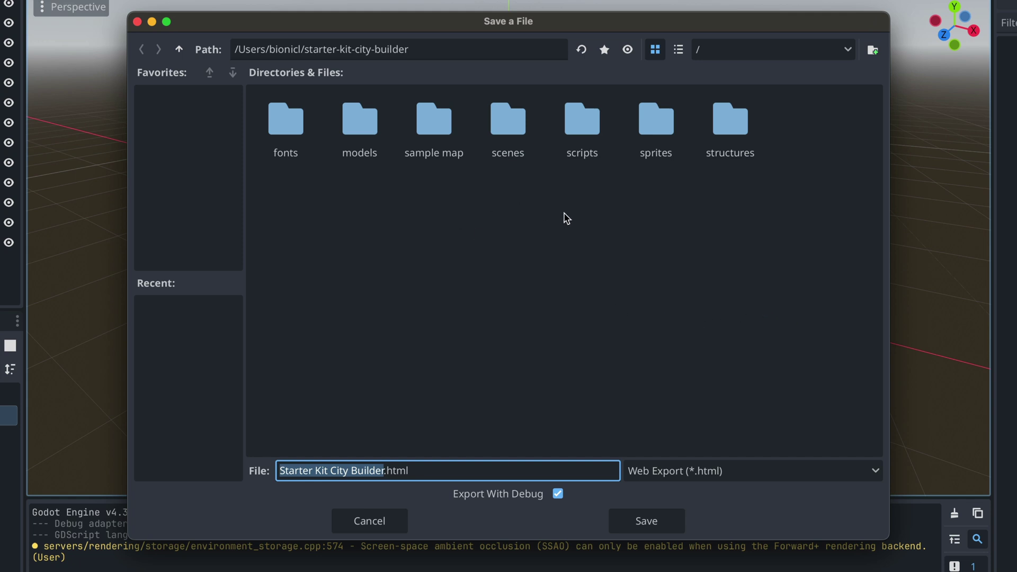
- Create a 'builds' folder containing a 'web' subfolder for the export
click(868, 52)
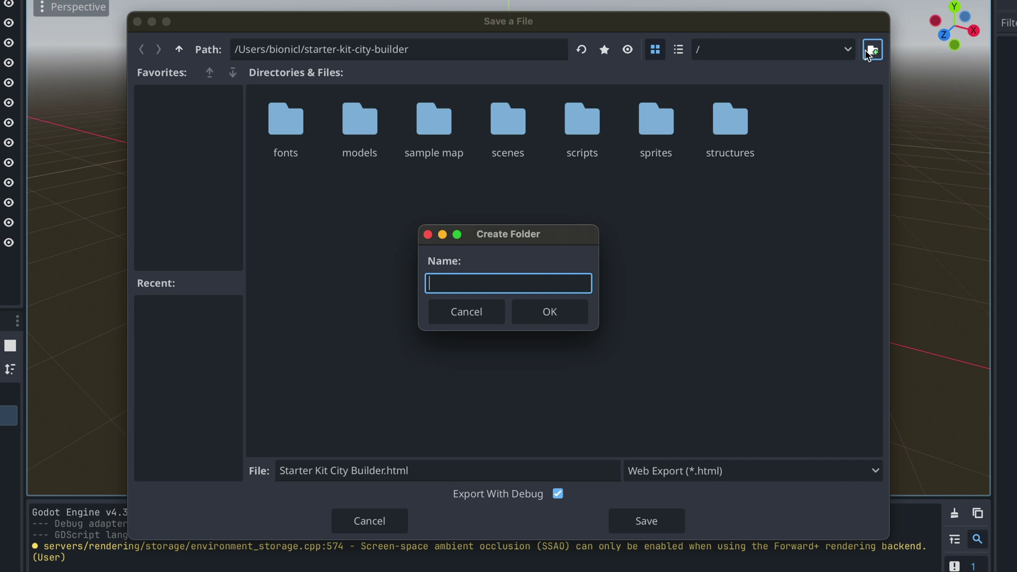
text(builds)
key(Return)
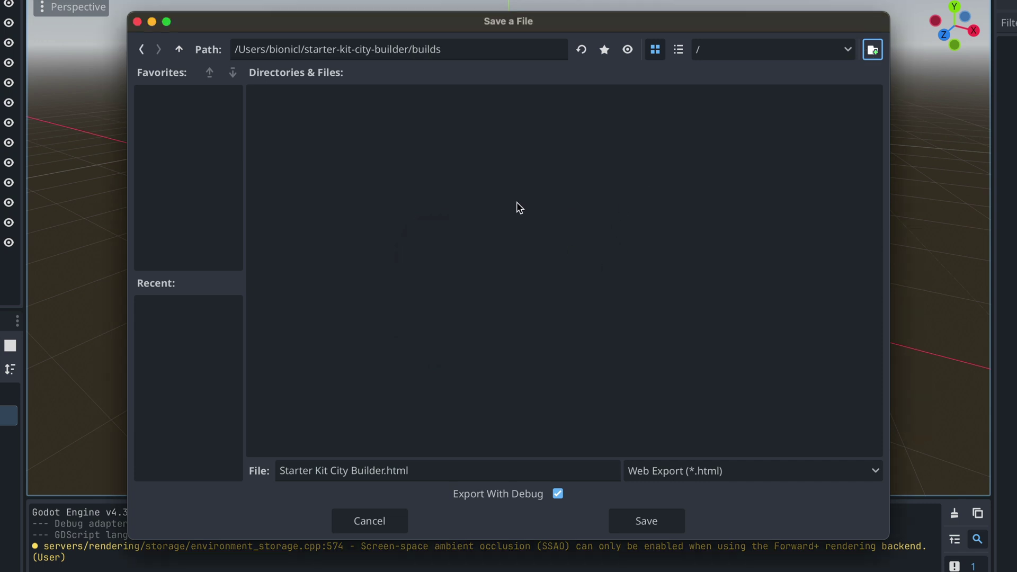
click(867, 55)
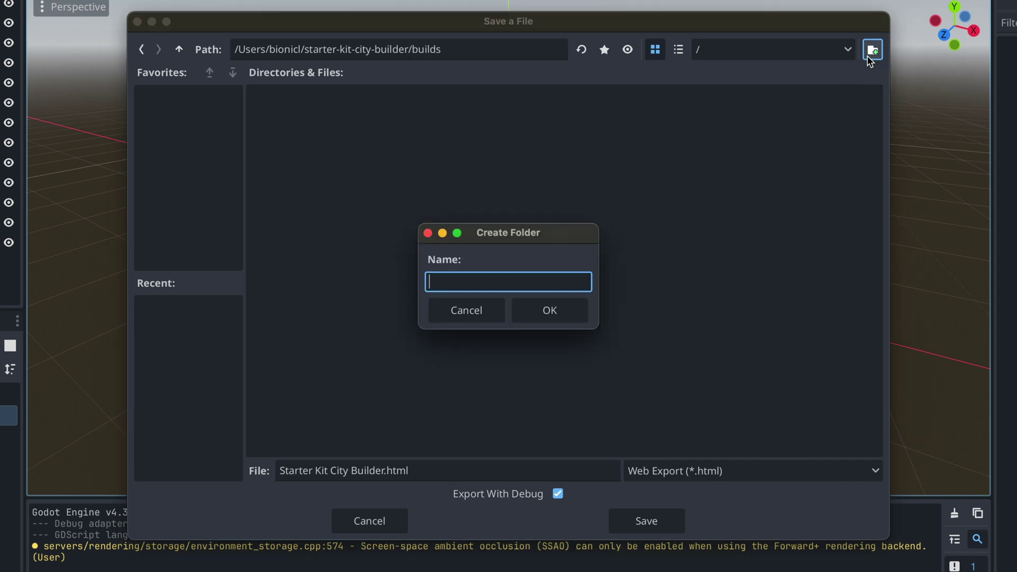
text(web)
key(Return)
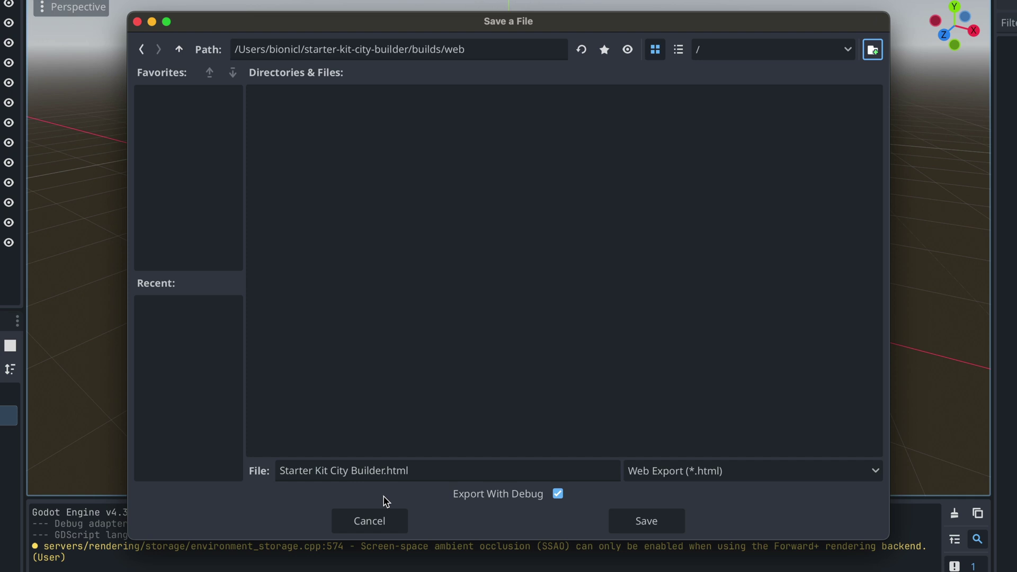
- Name the export index.html, turn off Export With Debug, and save it
key(Tab)
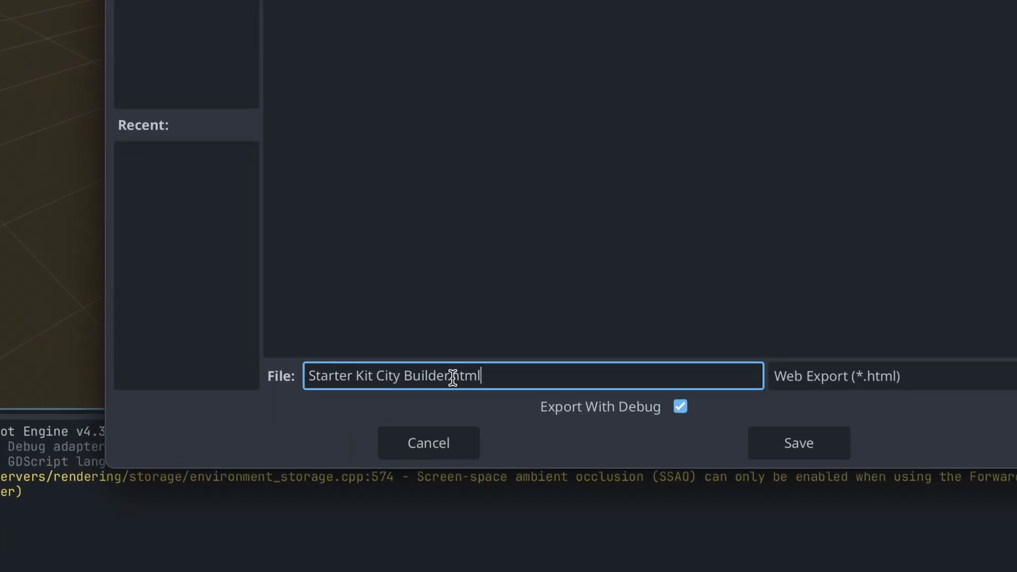
drag(450, 375, 299, 374)
key(BackSpace)
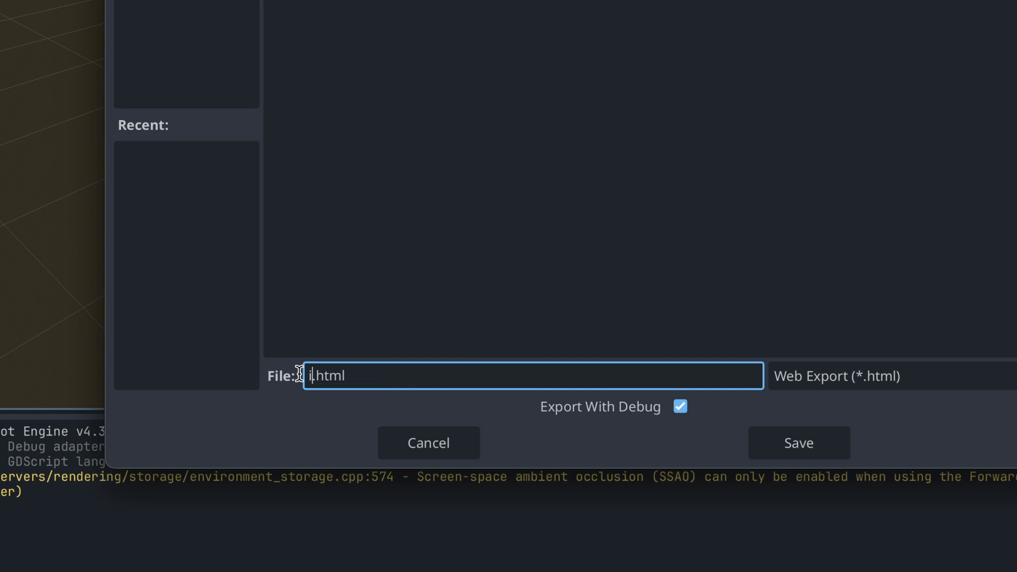
text(index)
click(681, 408)
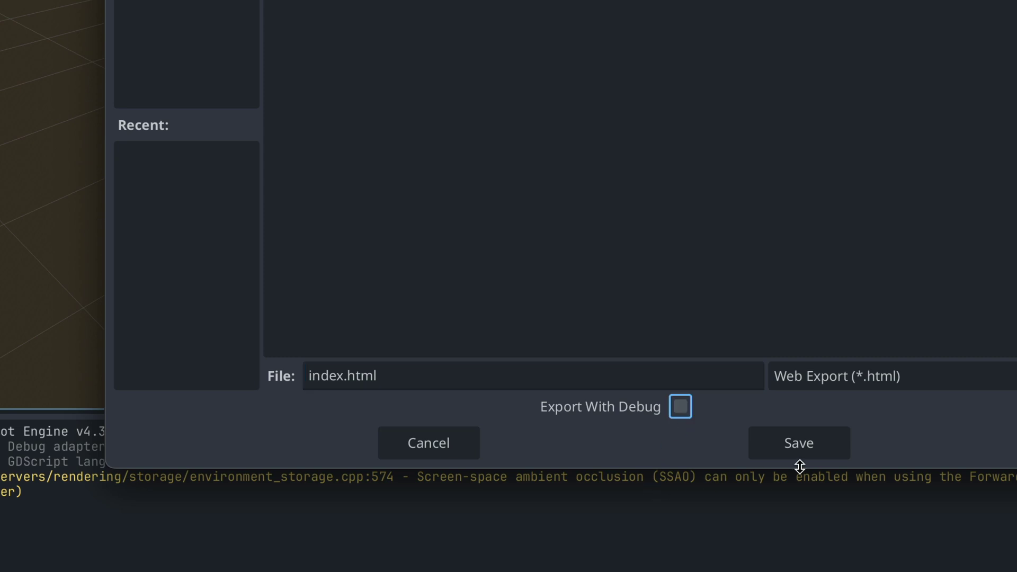
click(799, 450)
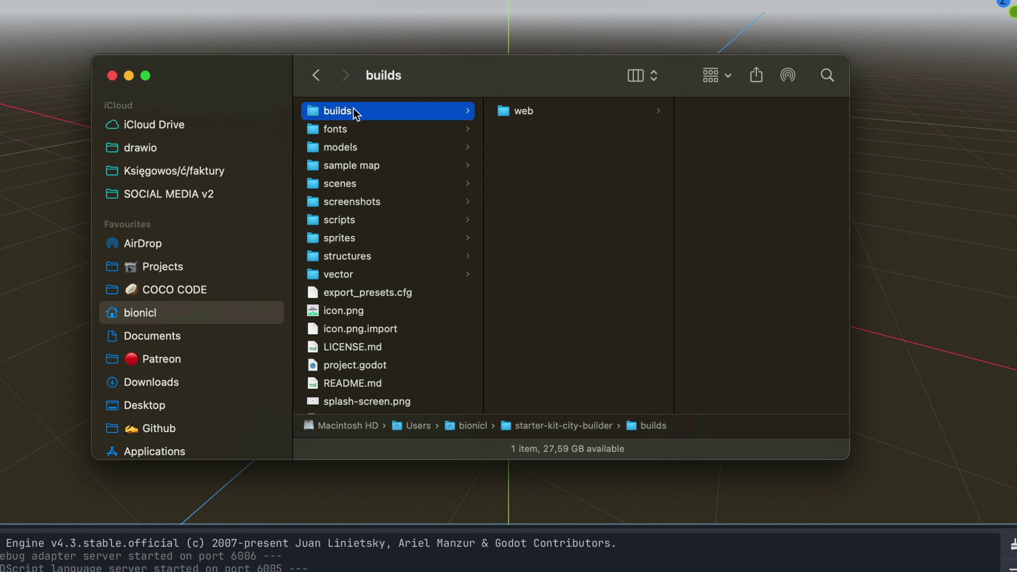
- Open builds/web in Finder and preview the exported index.png among the eight files
click(523, 111)
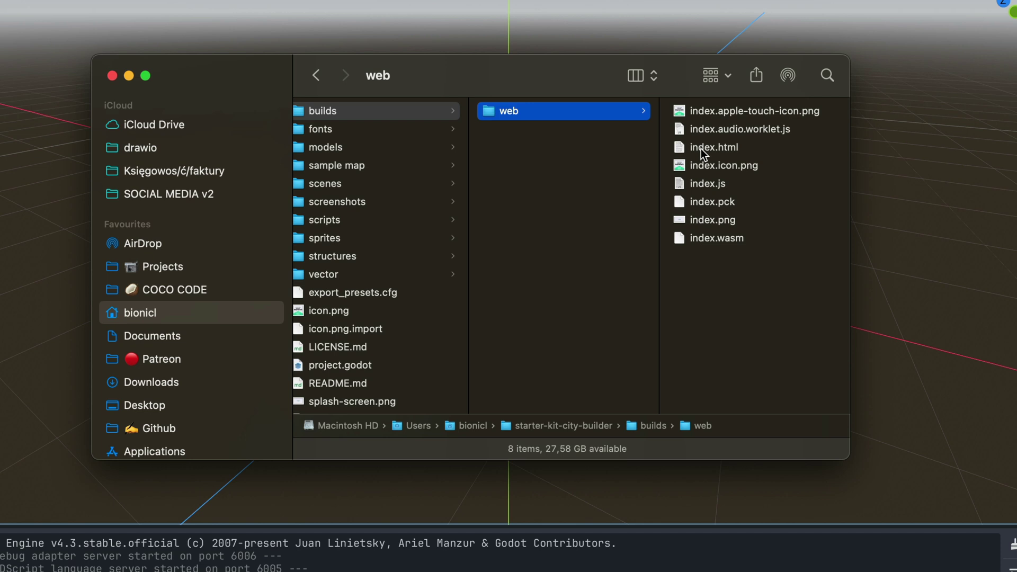
click(736, 222)
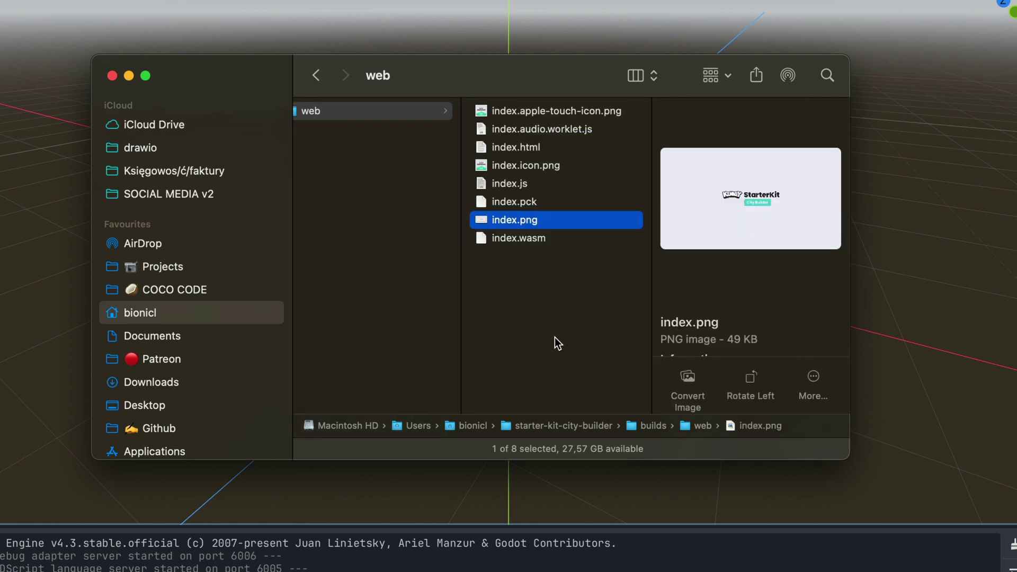
click(516, 321)
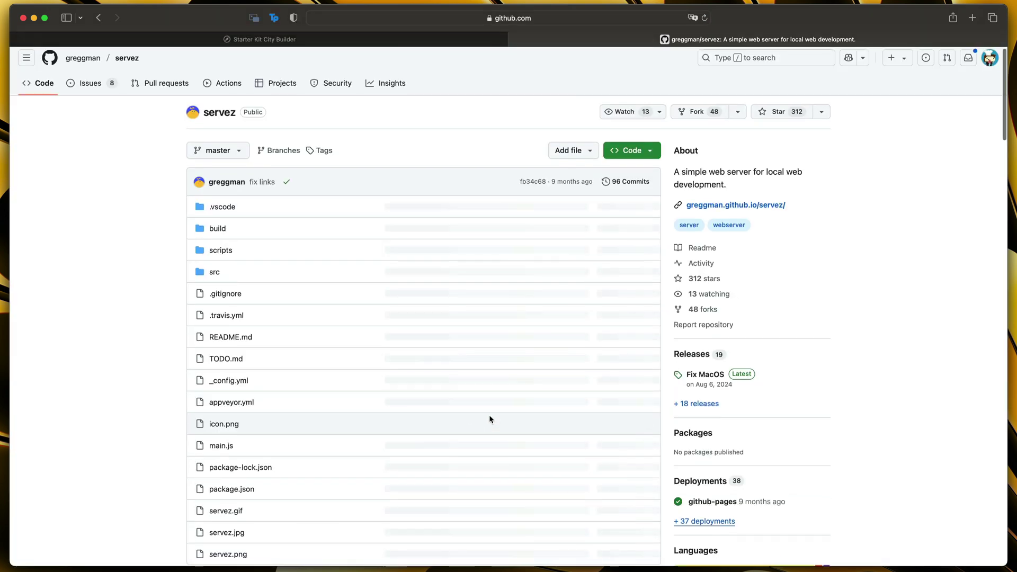
- Download Servez-1.12.2-universal.dmg from the servez repository's latest release
scroll(488, 419, down, 10)
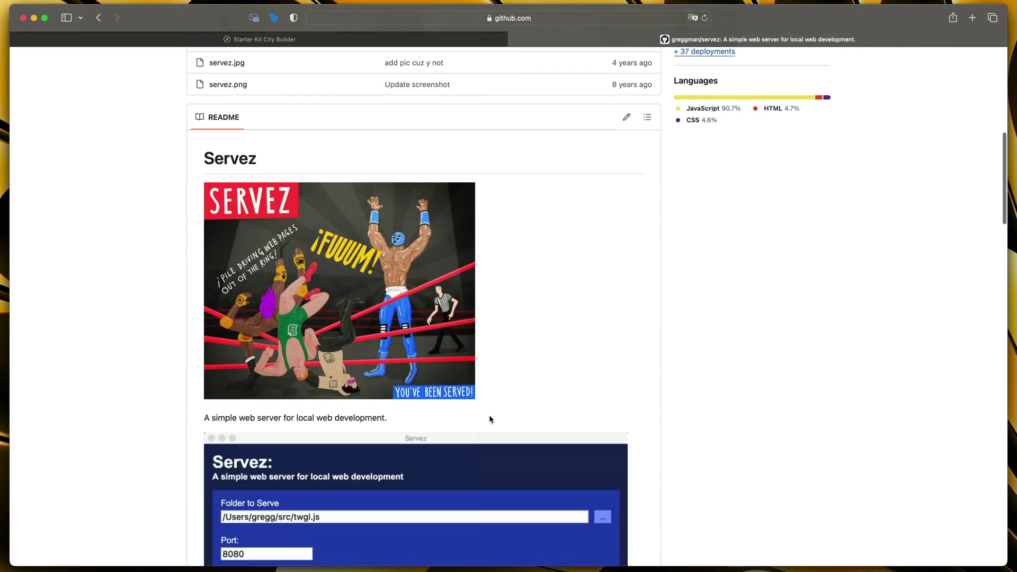
scroll(489, 418, down, 5)
scroll(488, 418, up, 5)
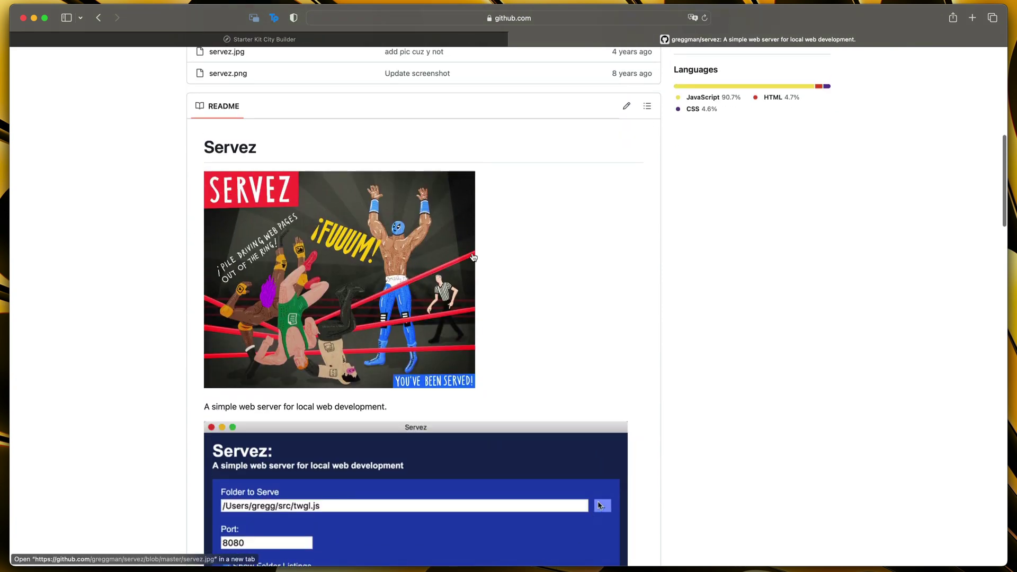
scroll(563, 336, down, 5)
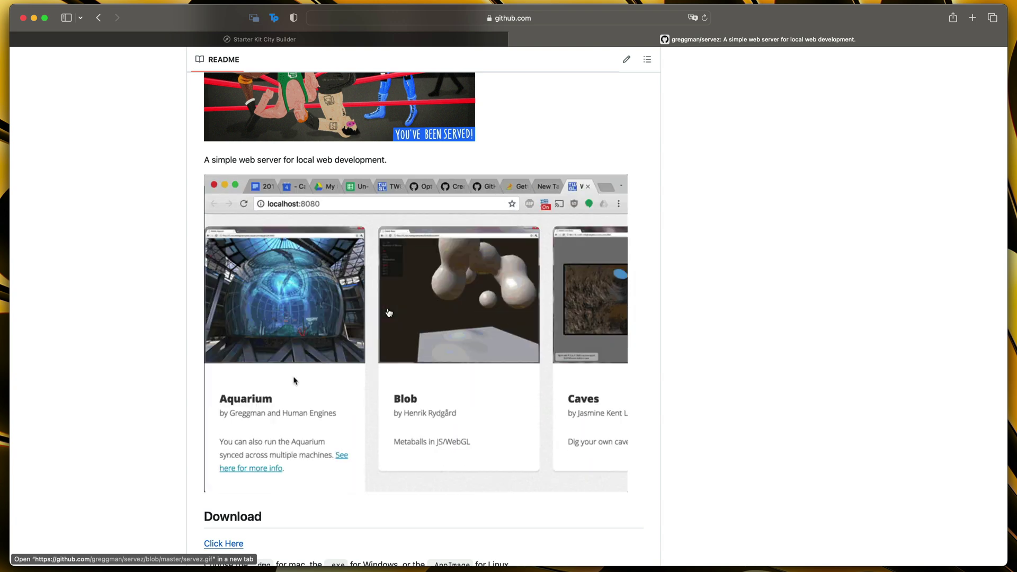
scroll(388, 312, up, 15)
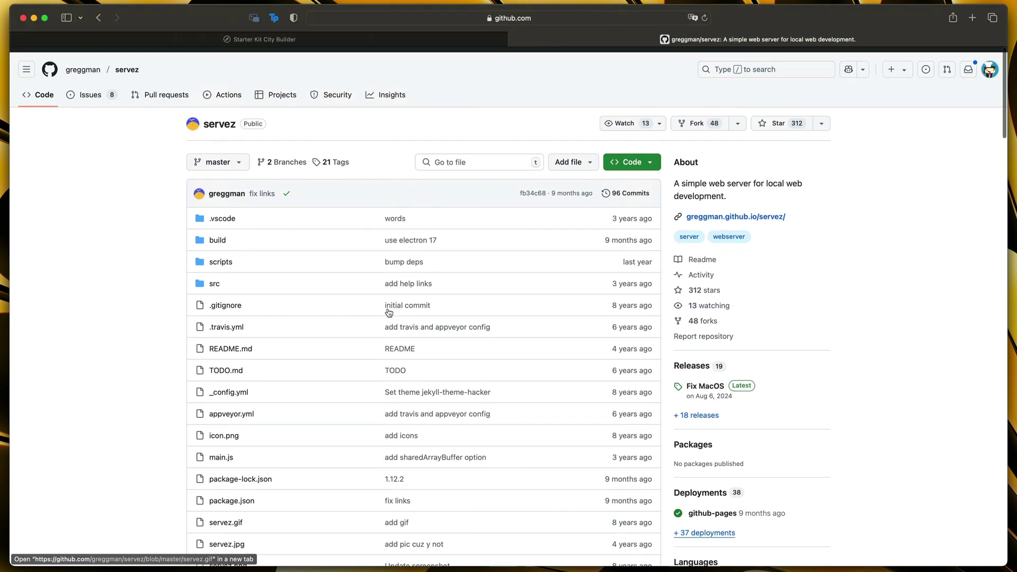
click(698, 410)
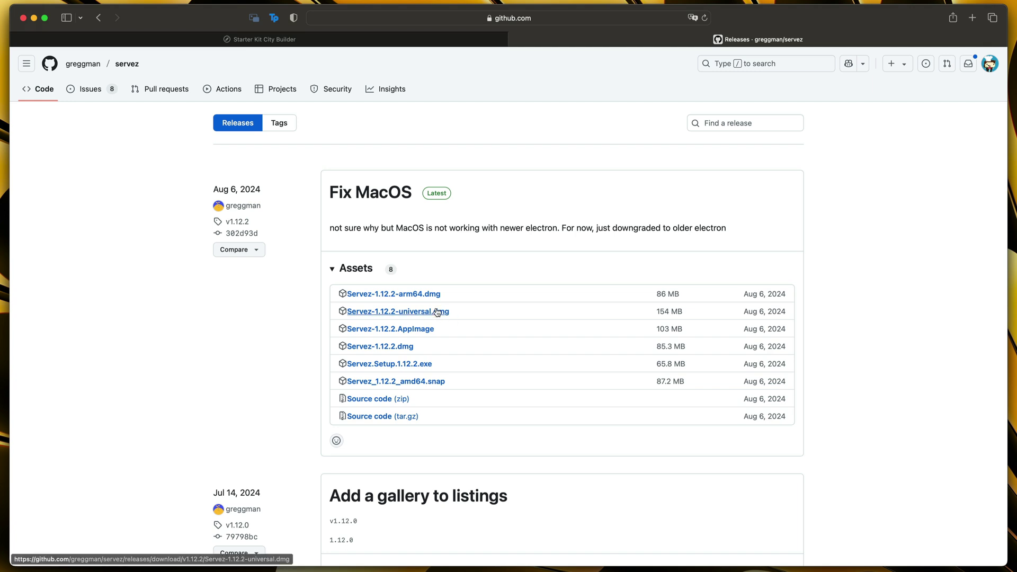
click(437, 312)
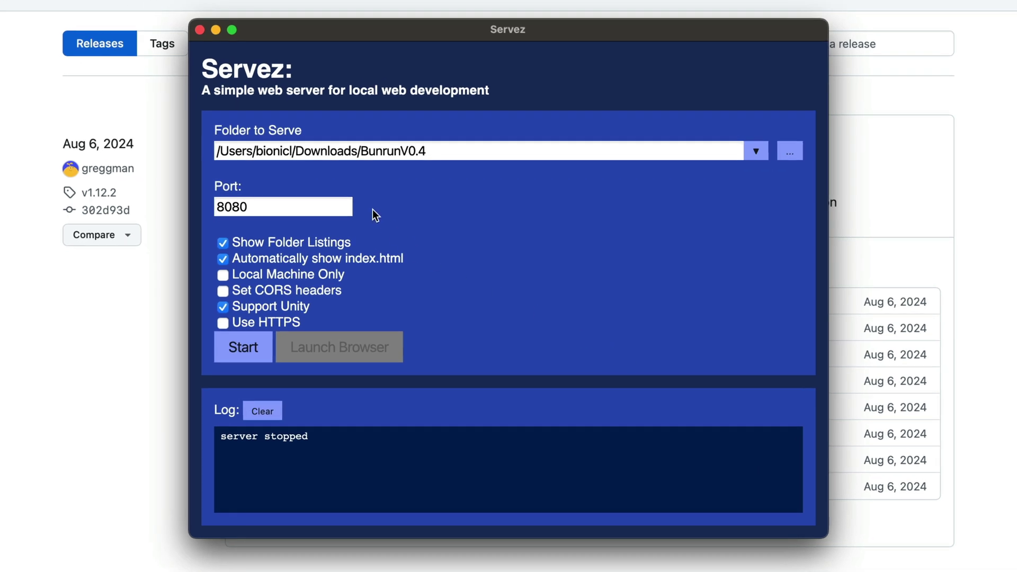
- Serve the builds/web folder on port 8080 in Servez and launch it in the browser
click(801, 153)
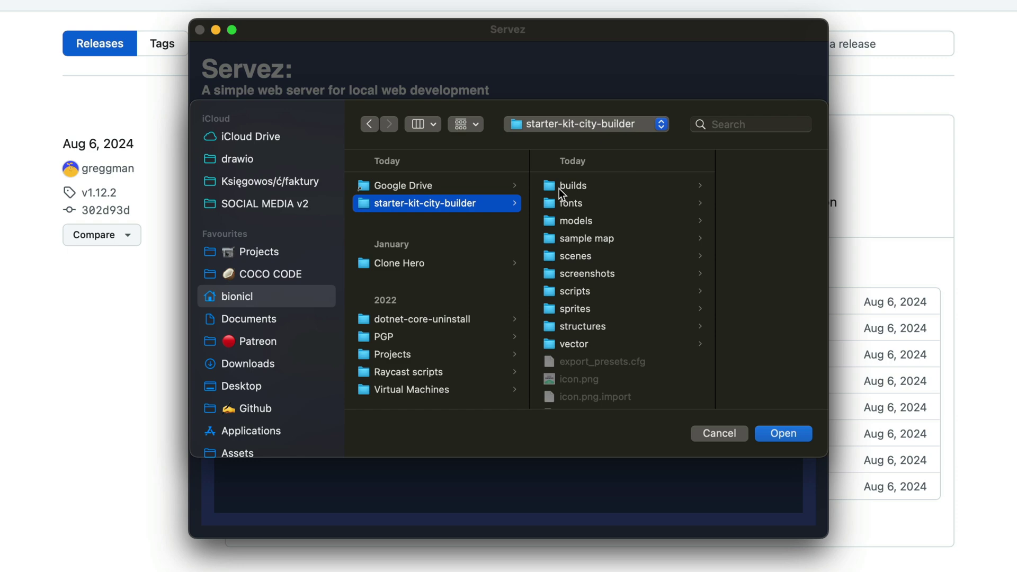
click(556, 186)
click(687, 190)
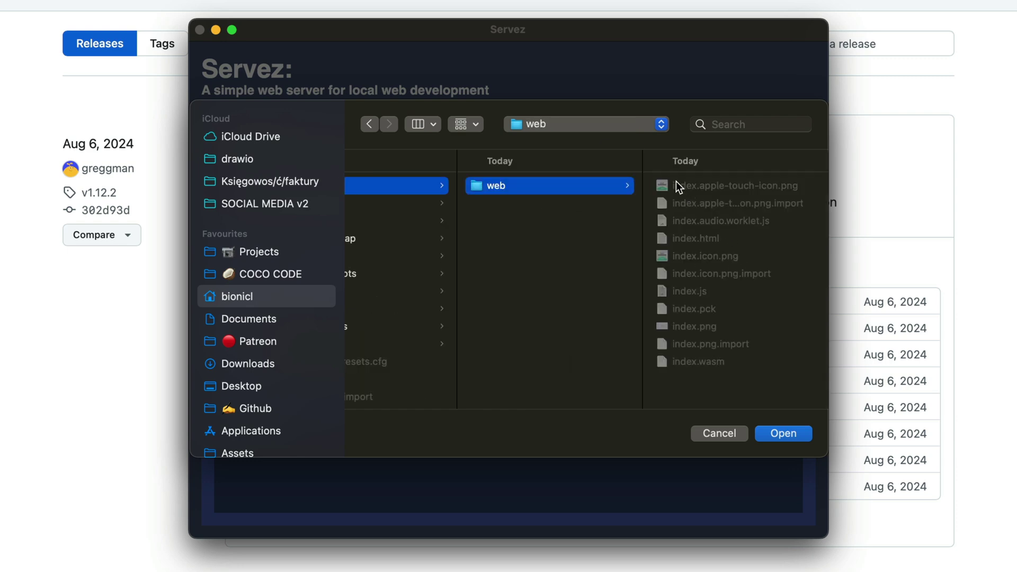
click(776, 434)
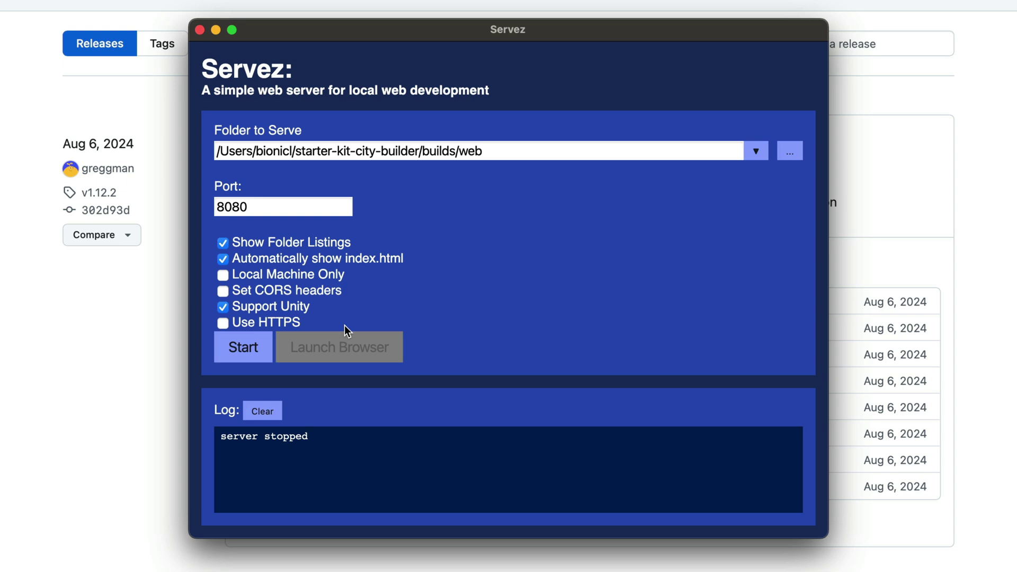
click(253, 345)
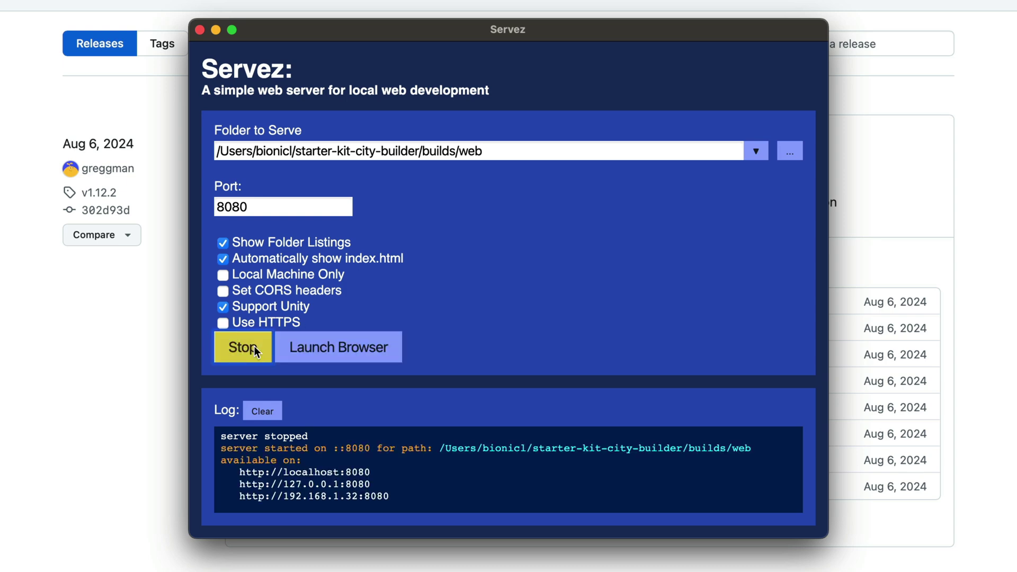
click(334, 354)
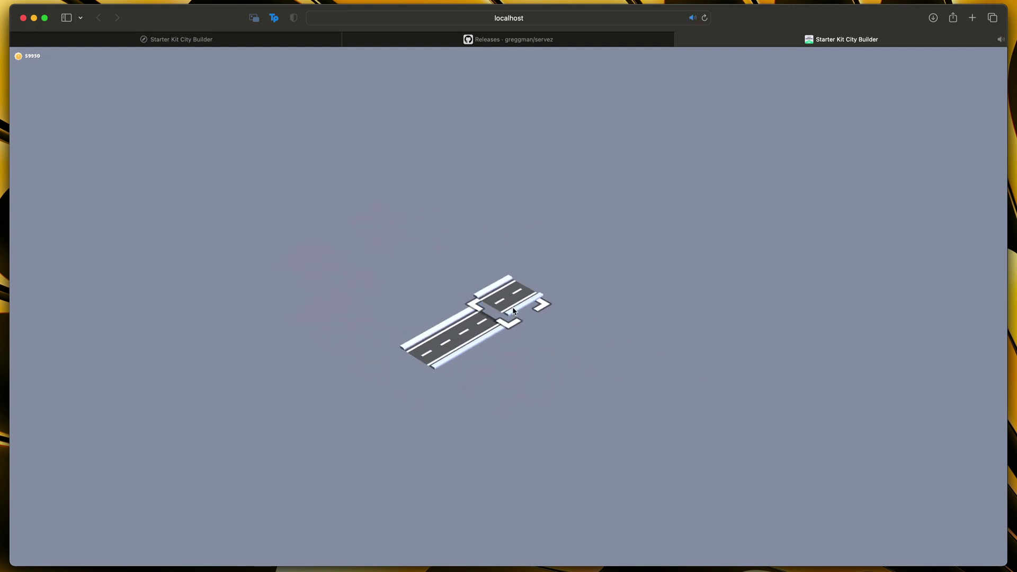
- Place a building at the road's end in the local game, then load itch.io
key(e)
key(e)
key(e)
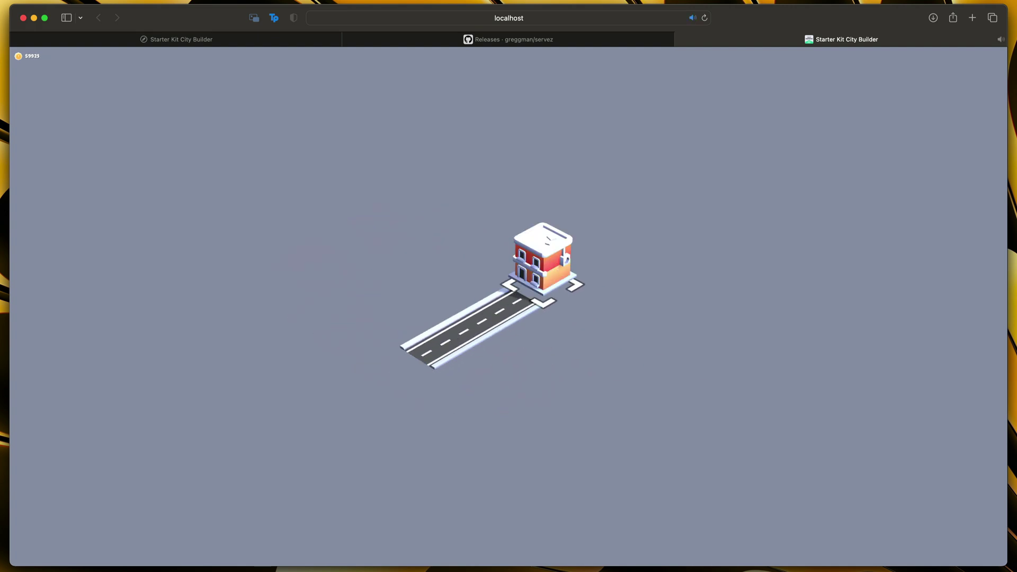
click(541, 281)
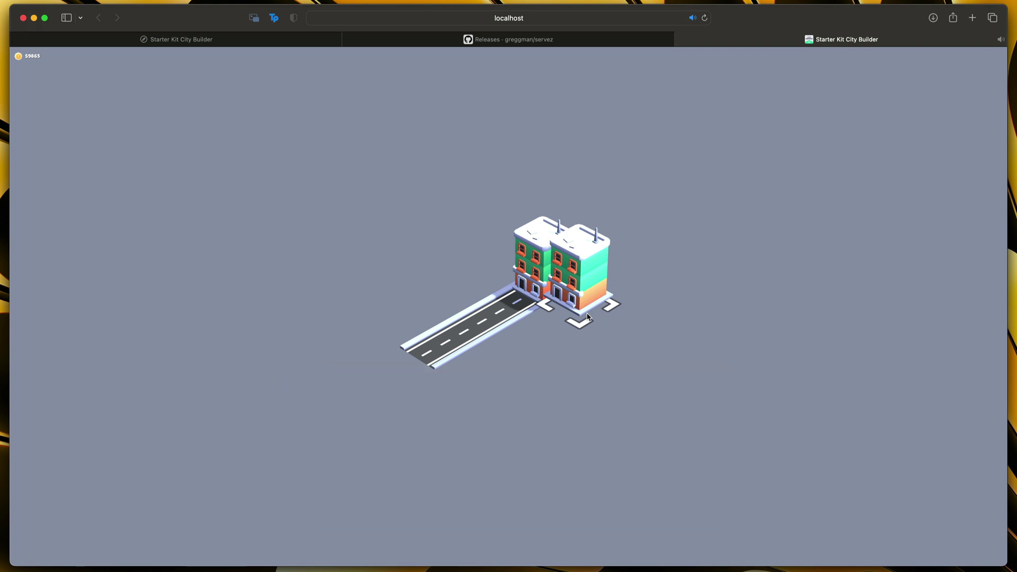
key(super+l)
text(itch.io)
key(Return)
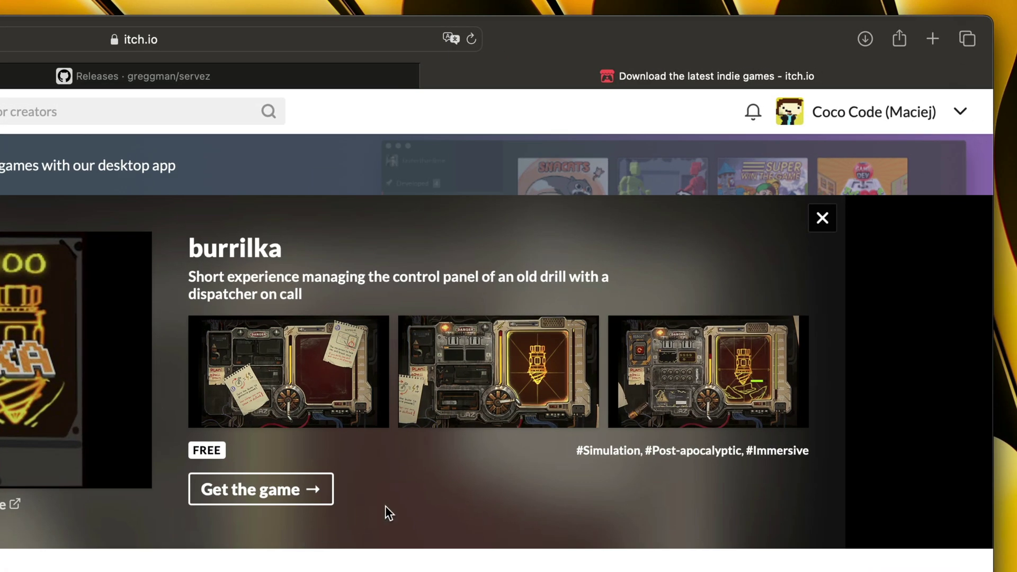
- Start a new itch.io project from the account menu
click(962, 113)
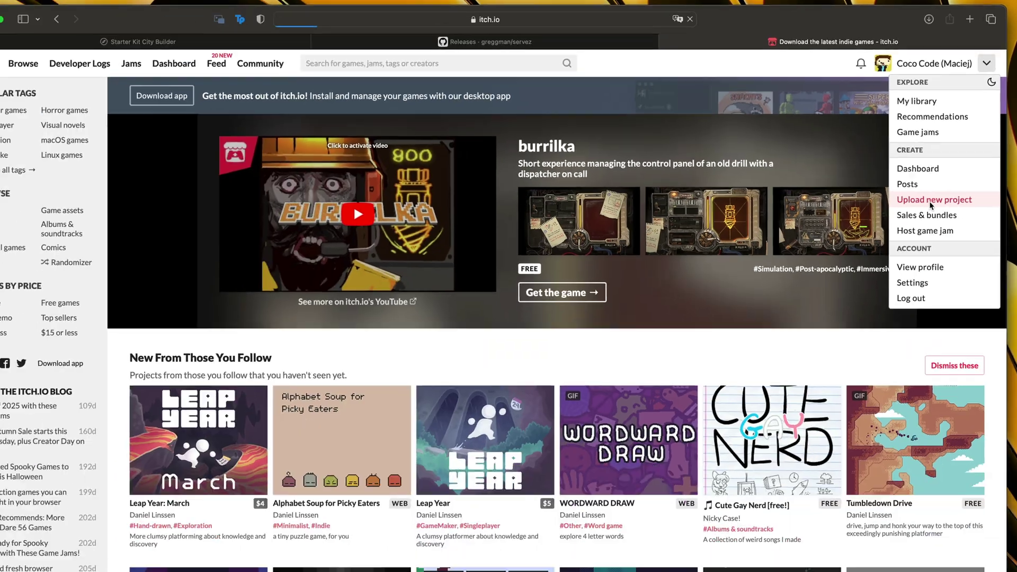
click(866, 350)
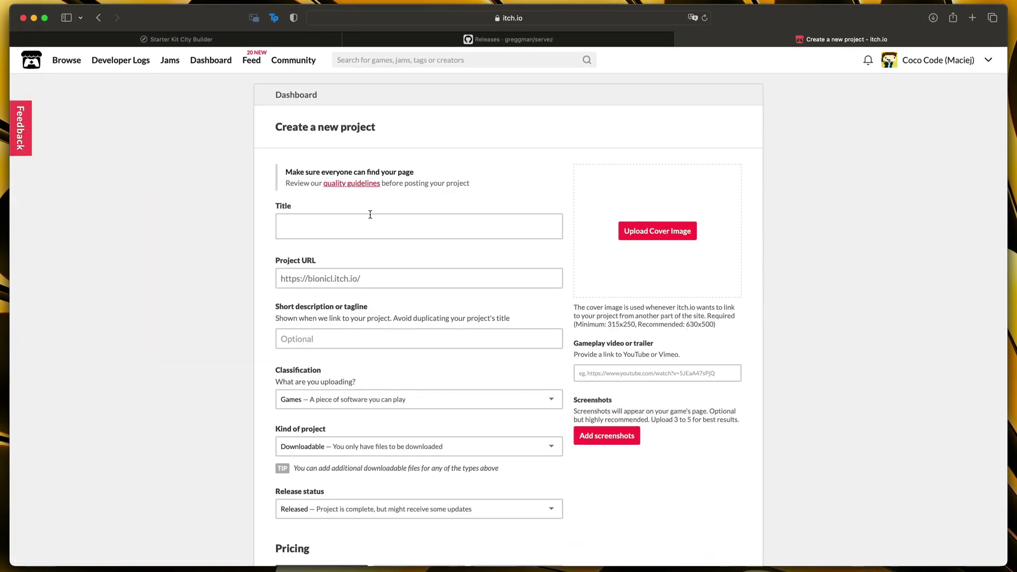
scroll(319, 489, down, 5)
scroll(320, 493, up, 5)
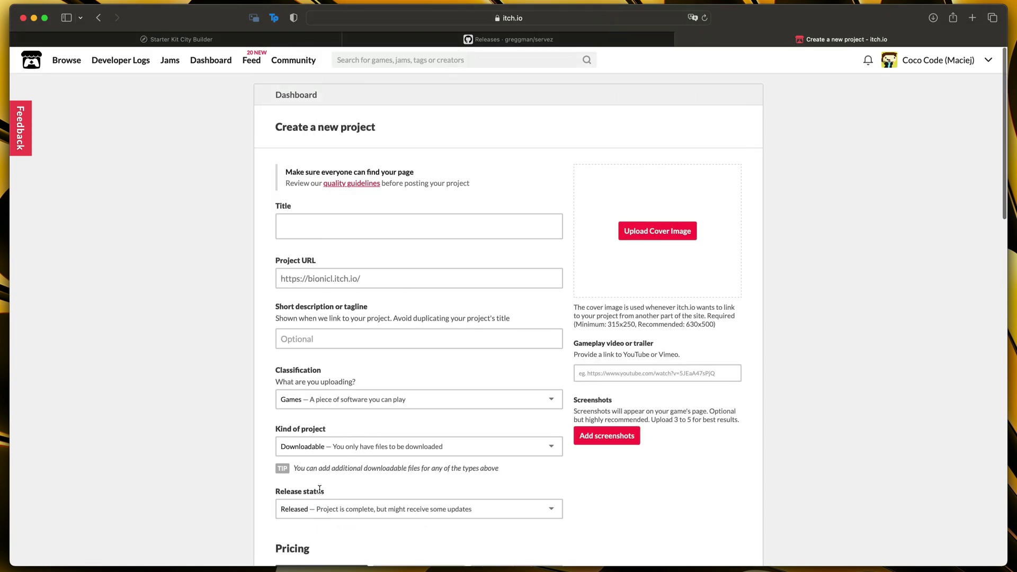
- Enter 'City building' as the project title, giving the URL slug city-building
click(411, 223)
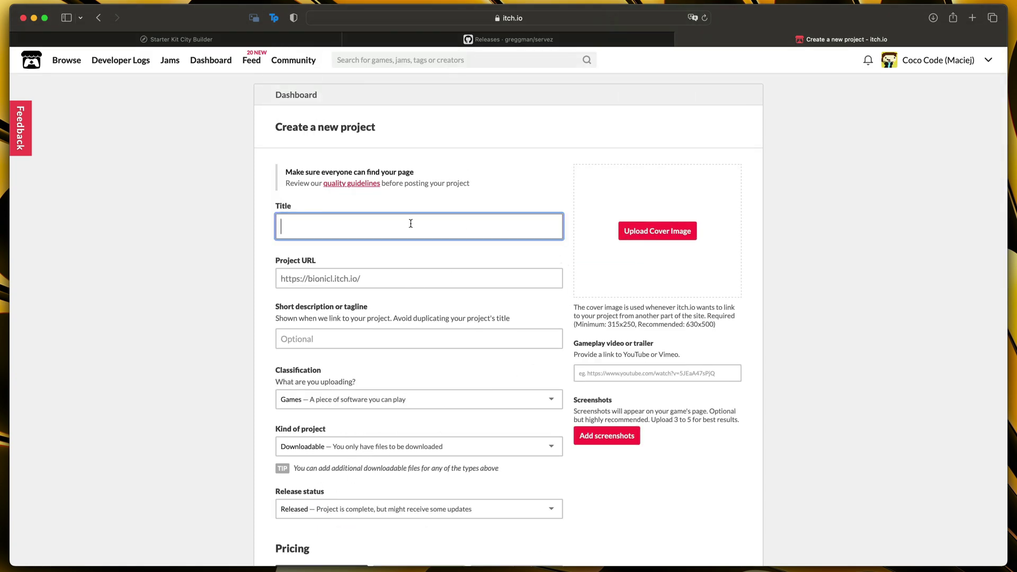
text(City building)
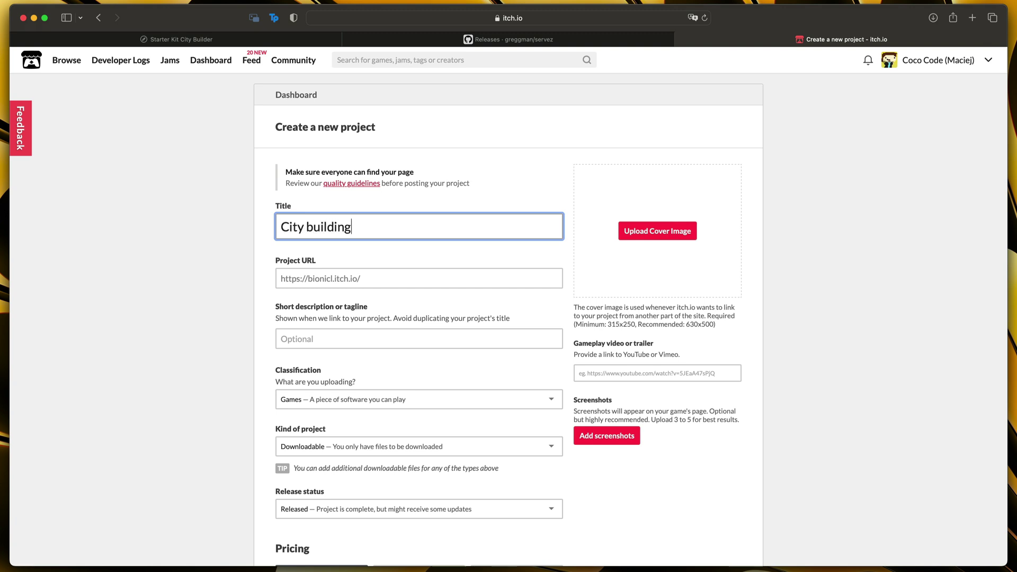
scroll(406, 224, down, 2)
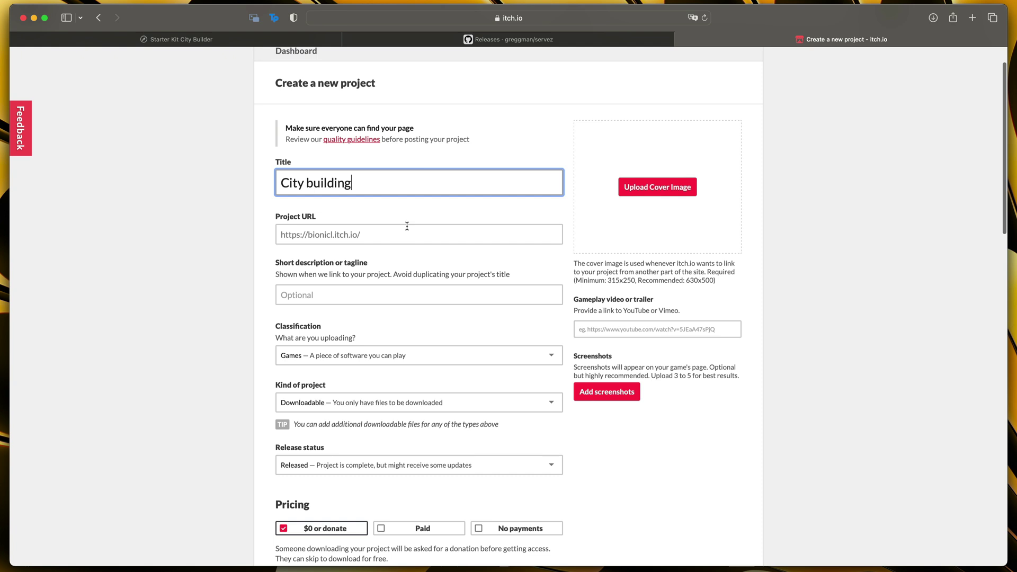
click(344, 401)
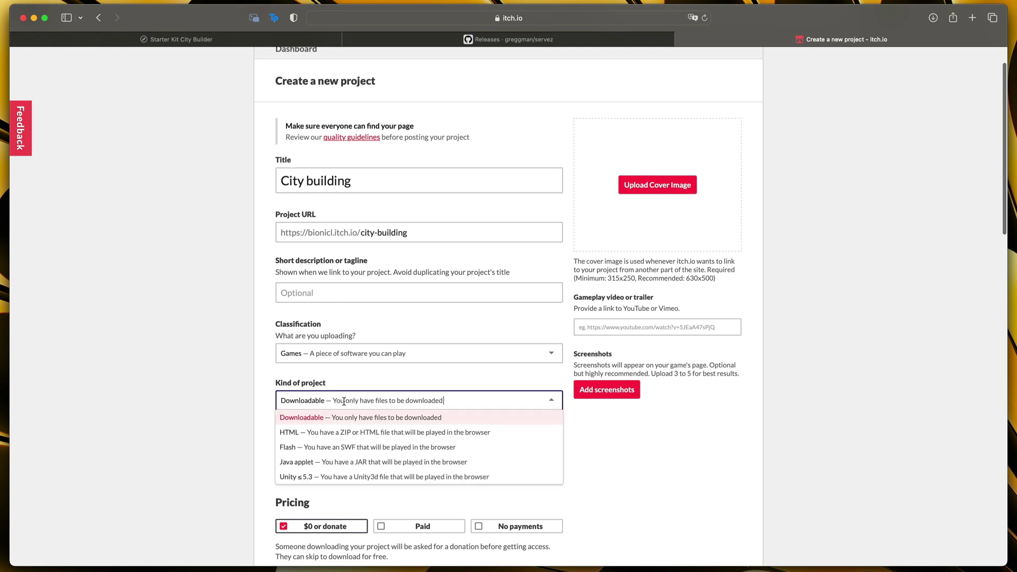
- Choose HTML as the kind of project and check that uploads must be a ZIP
click(343, 433)
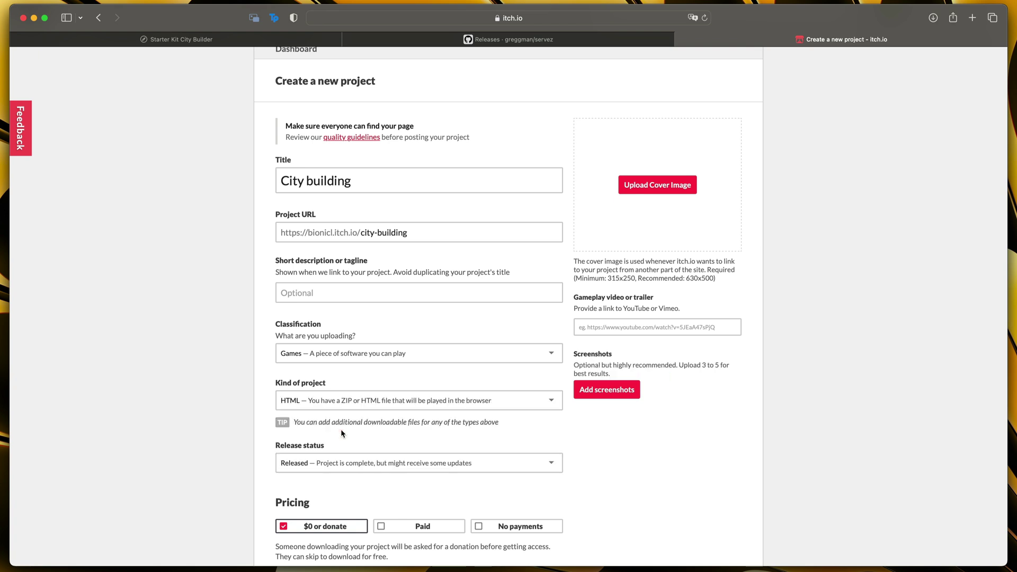
scroll(341, 433, down, 5)
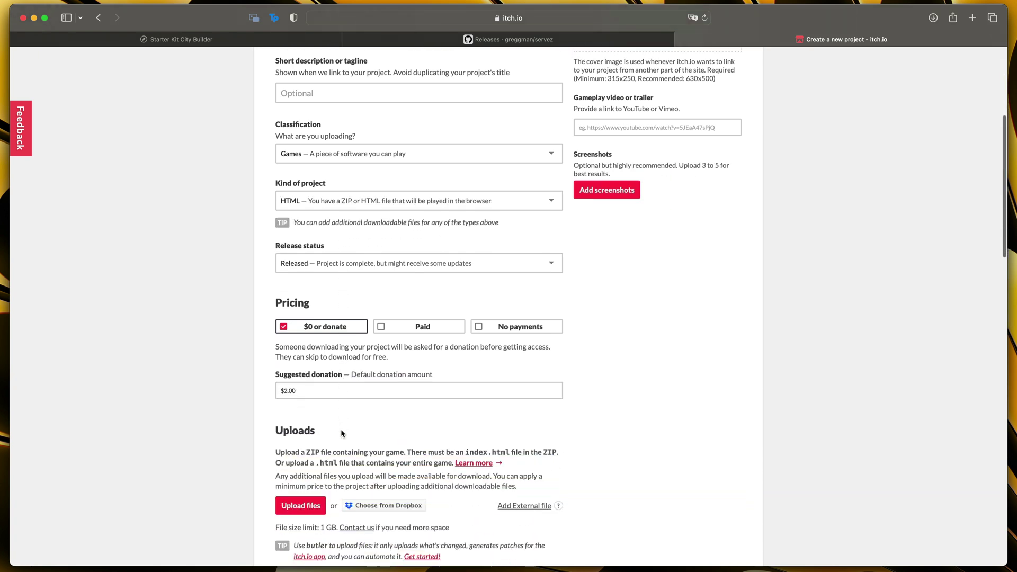
scroll(341, 434, down, 3)
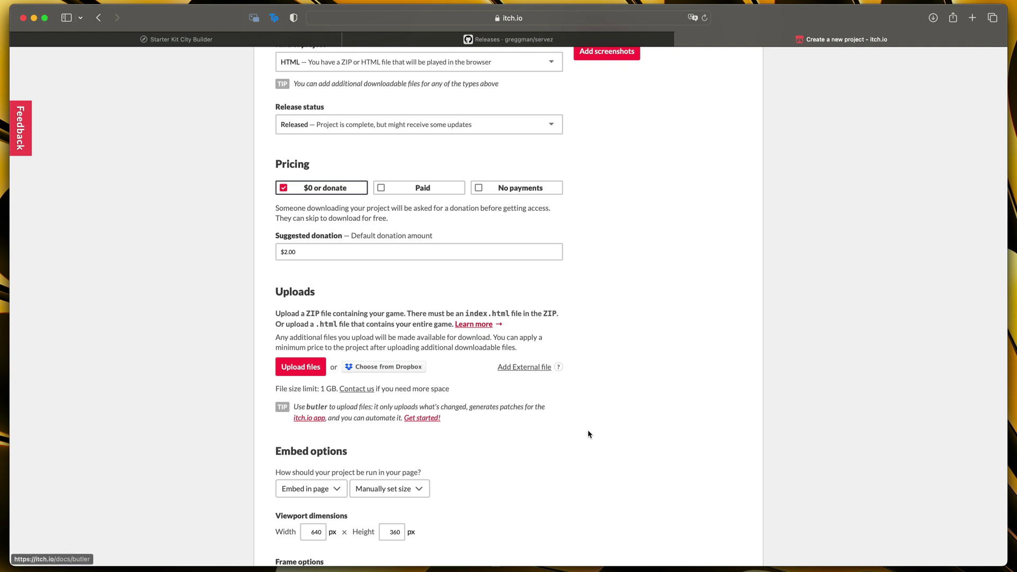
drag(556, 316, 542, 315)
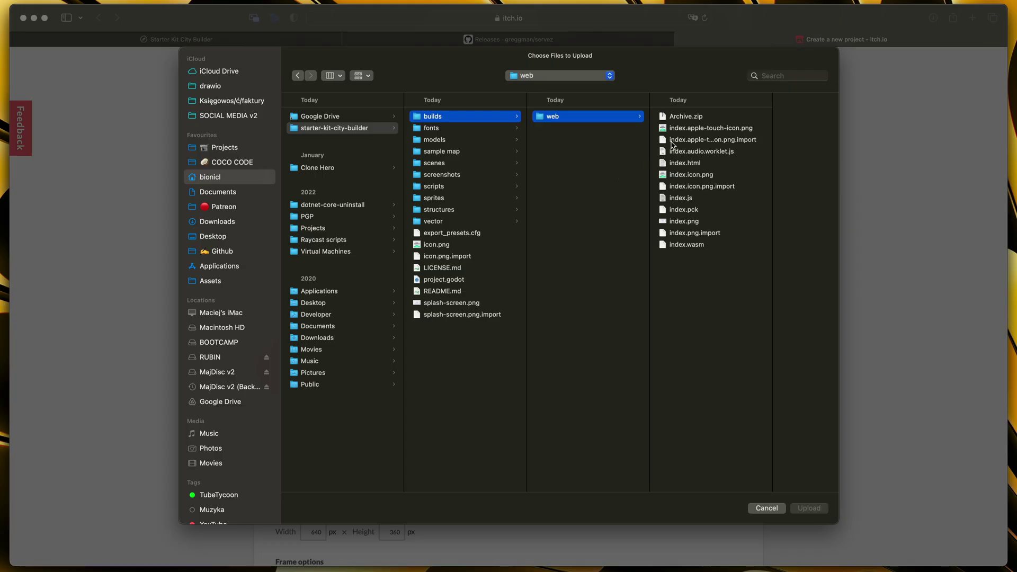
- Upload Archive.zip, mark it as played in the browser, and save the project
key(Escape)
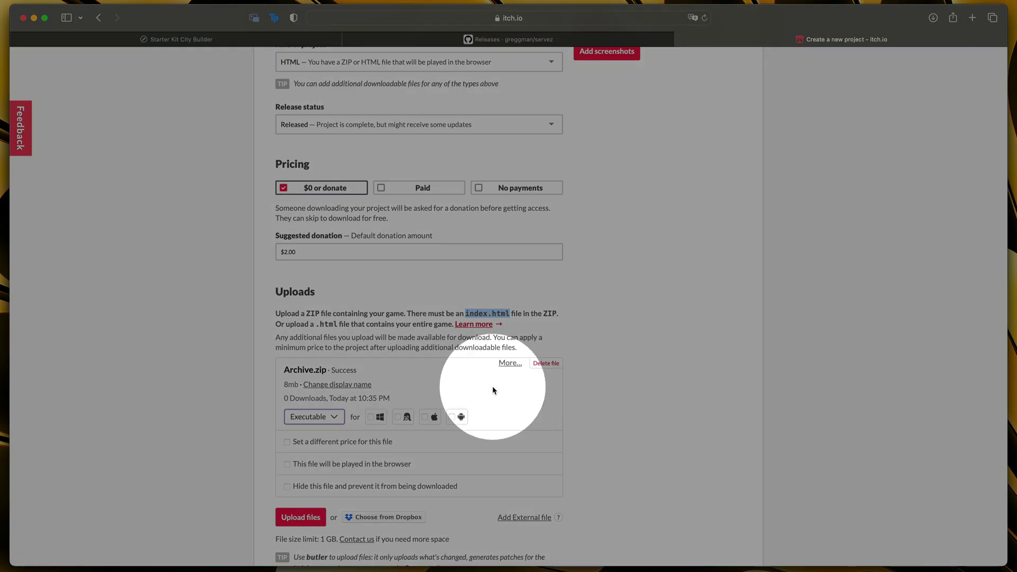
click(371, 463)
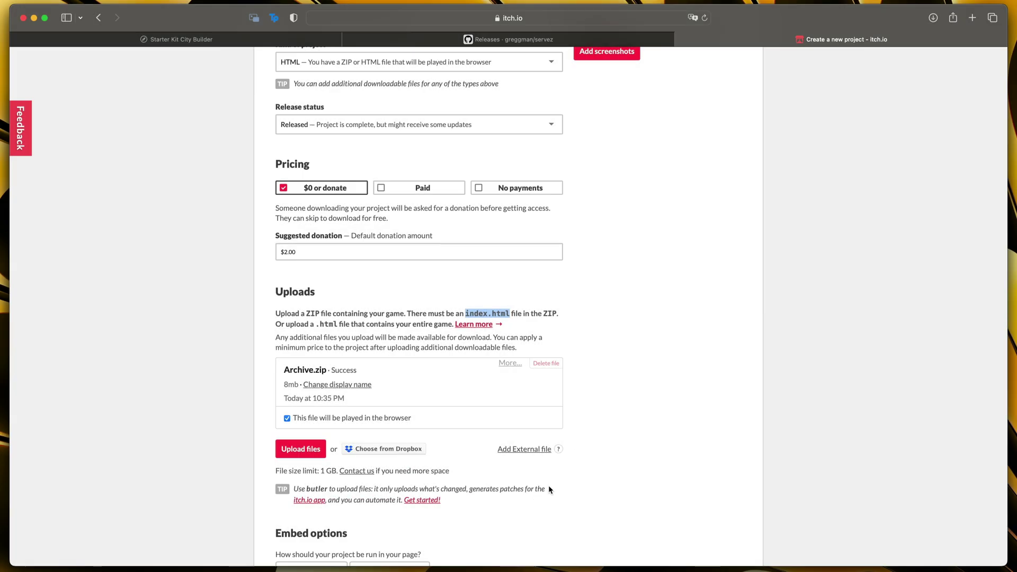
scroll(549, 489, down, 5)
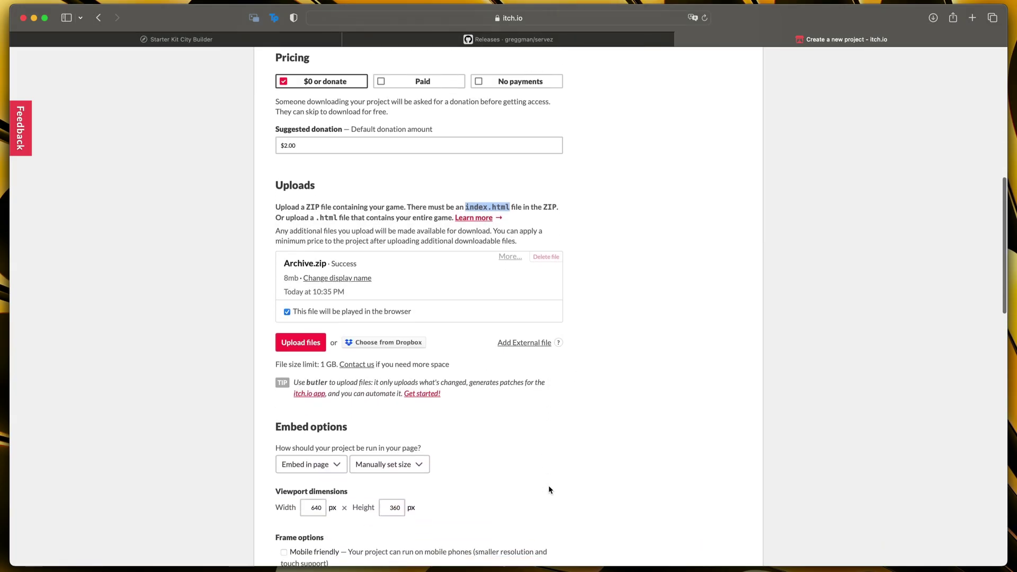
scroll(549, 487, down, 20)
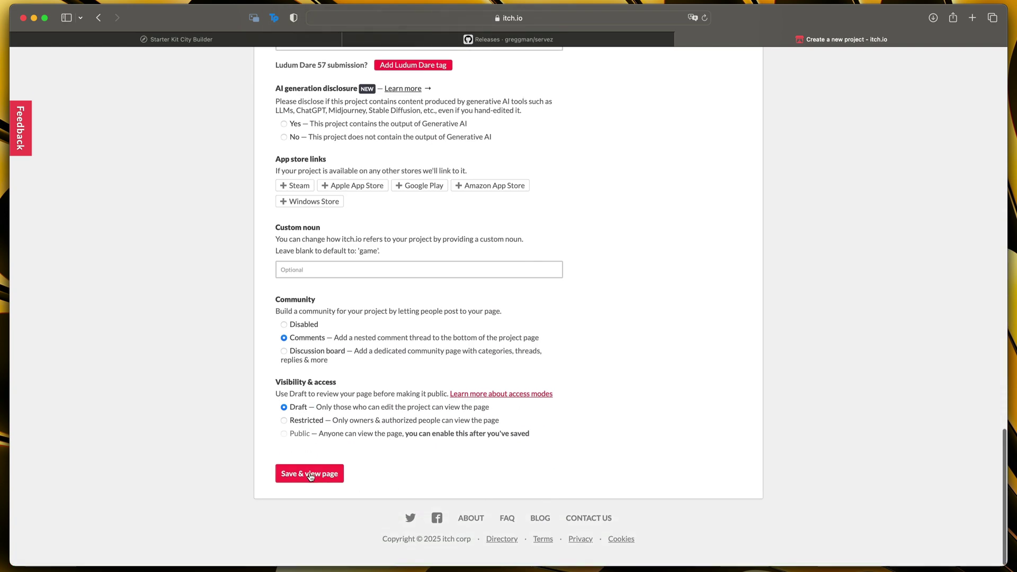
click(308, 474)
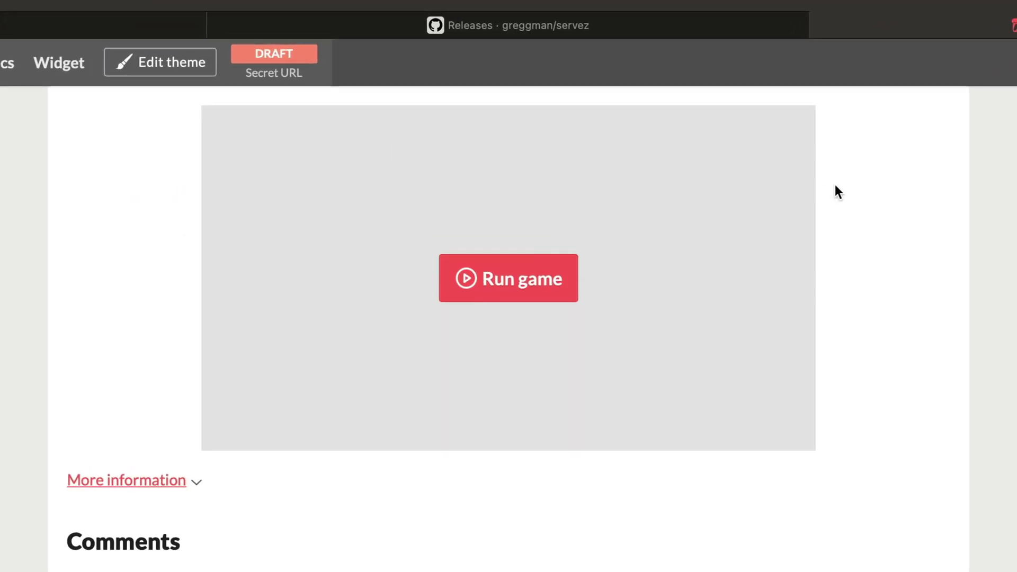
- Run the embedded City Builder game and lay five road tiles along a diagonal
click(519, 277)
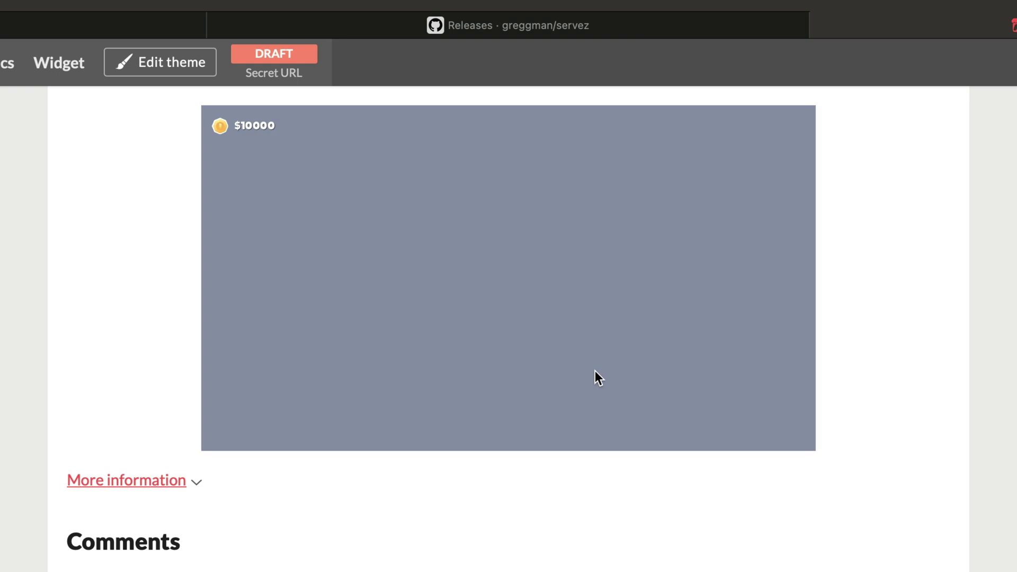
click(454, 341)
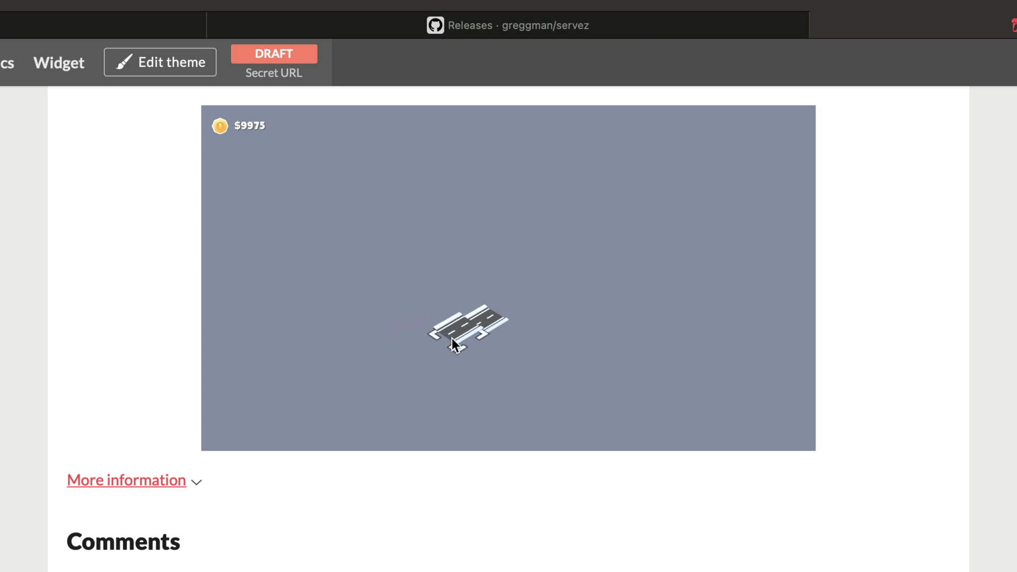
click(483, 320)
click(508, 303)
click(537, 291)
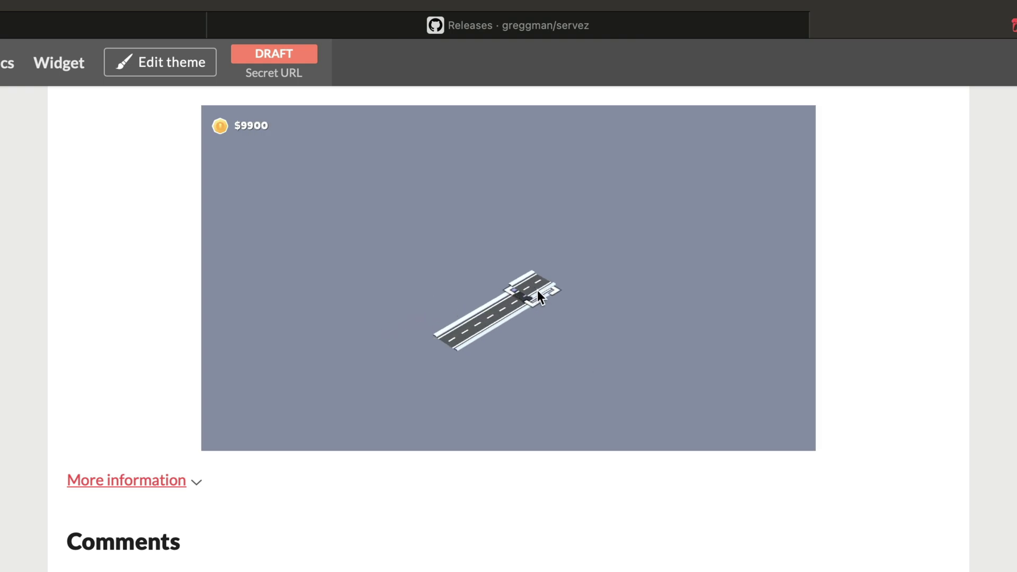
click(557, 284)
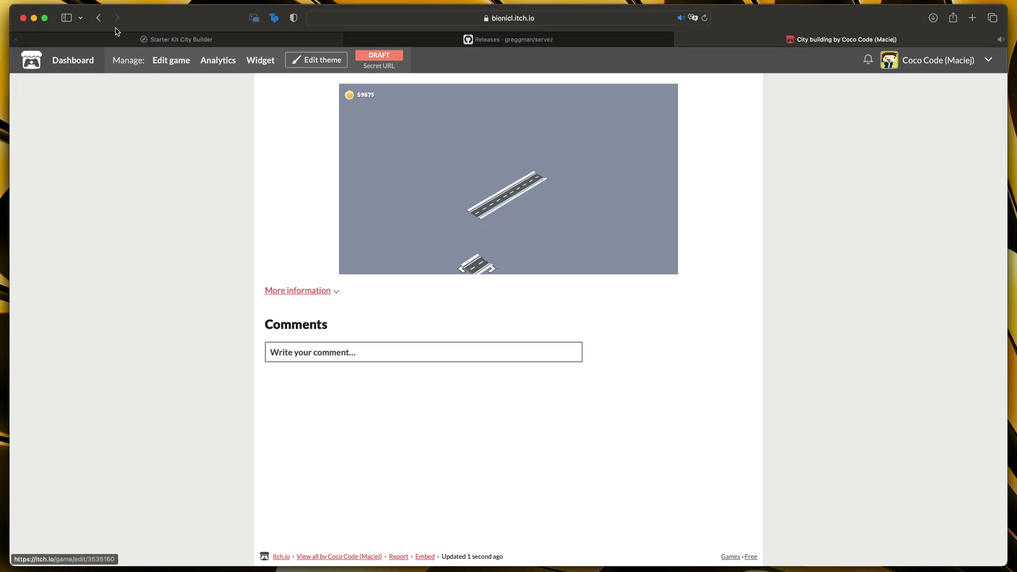
- Return to the project's edit page and switch visibility from Draft to Public
key(super+bracketleft)
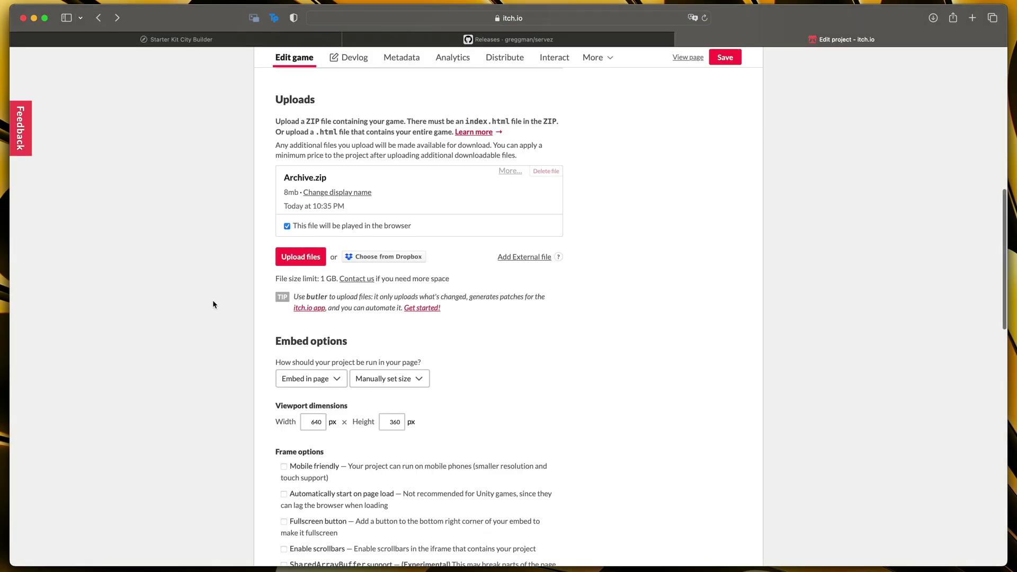
scroll(328, 355, down, 15)
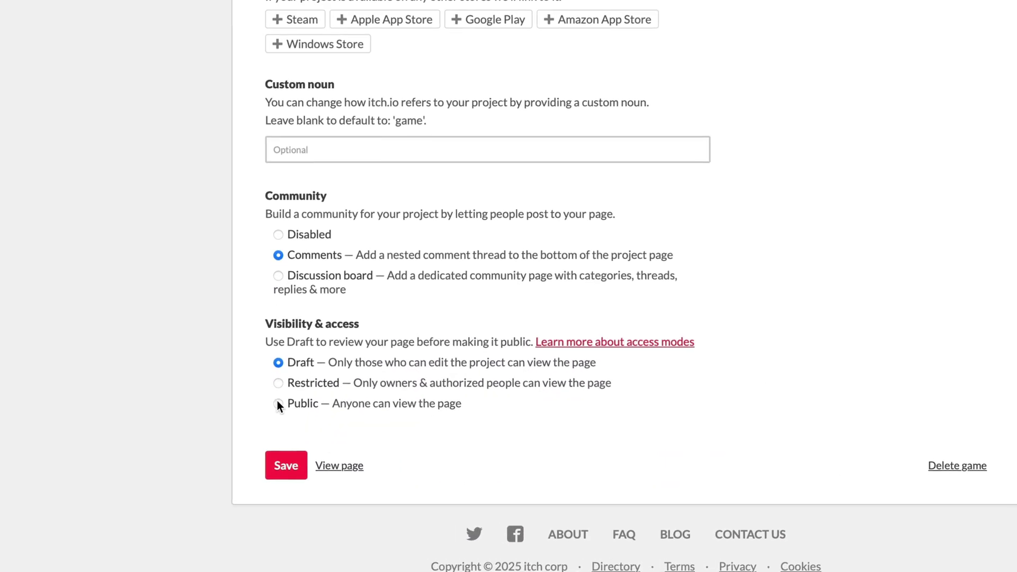
click(278, 402)
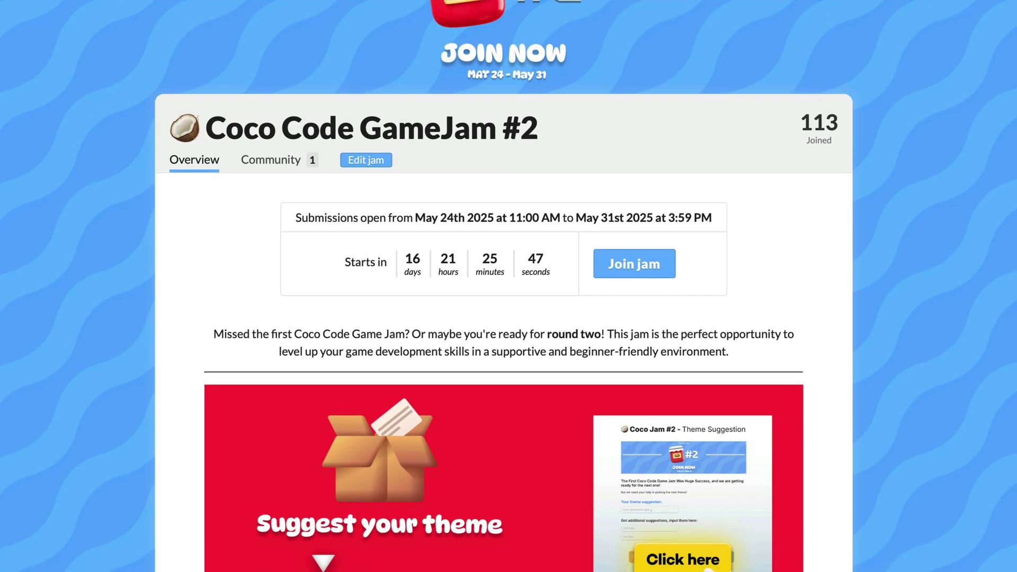
scroll(509, 286, down, 2)
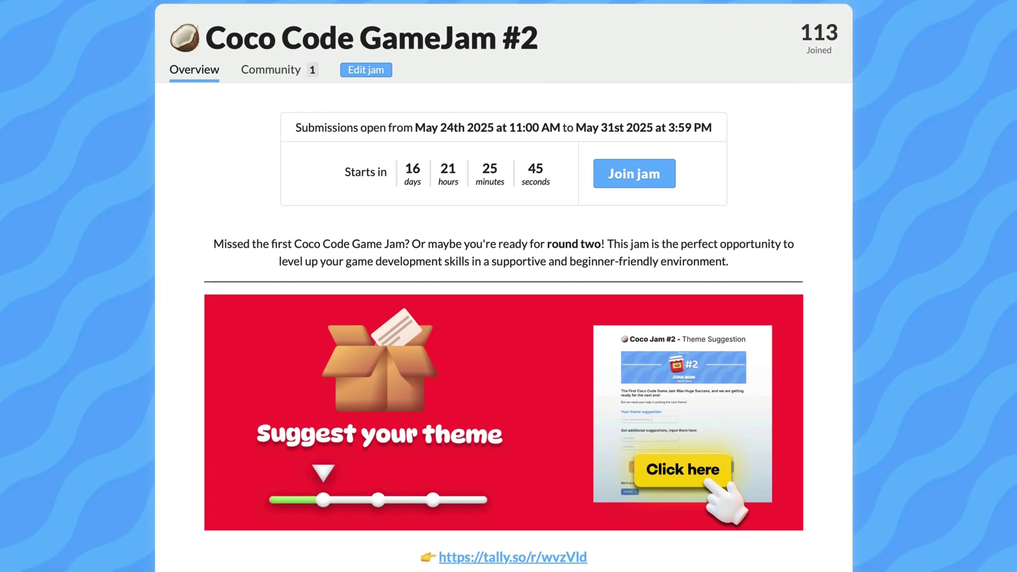
scroll(508, 286, down, 3)
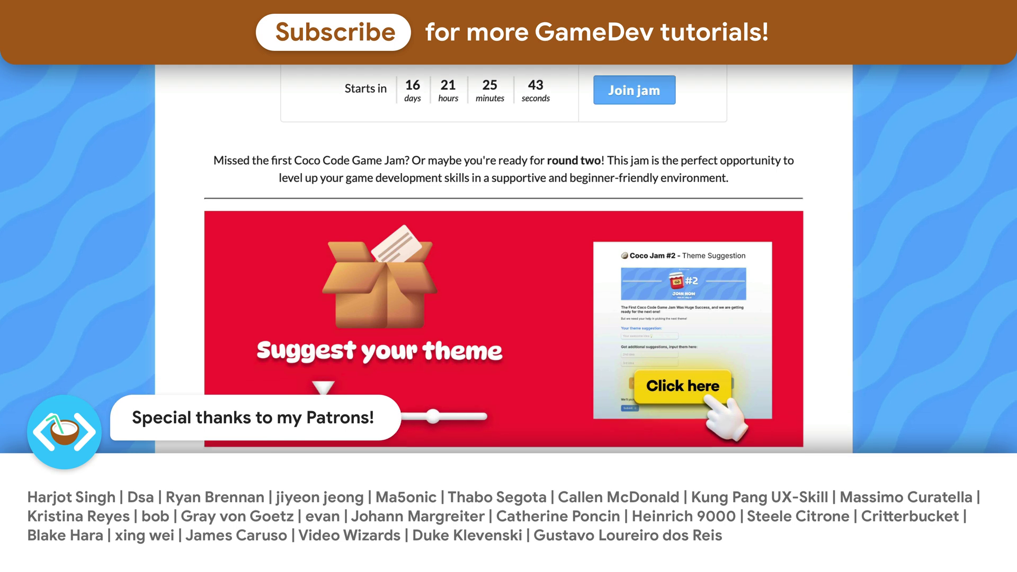
scroll(508, 286, down, 3)
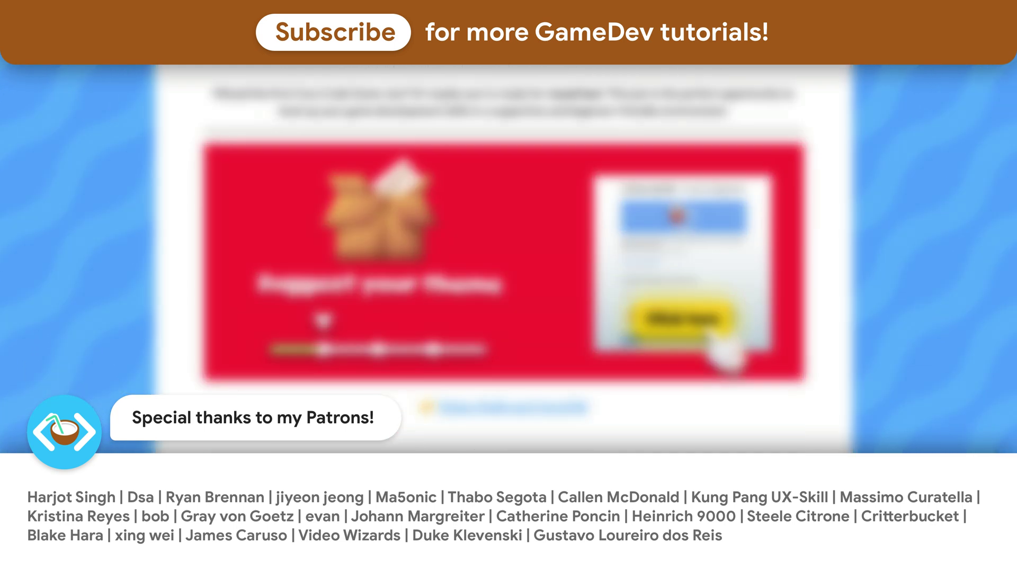